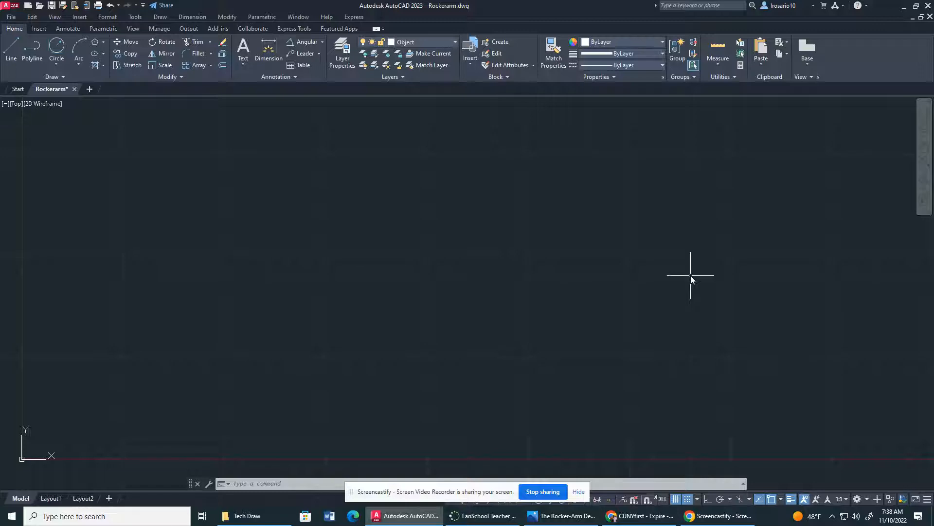
Step: Set the STARTUP system variable to 1
{"action": "type", "text": "u"}
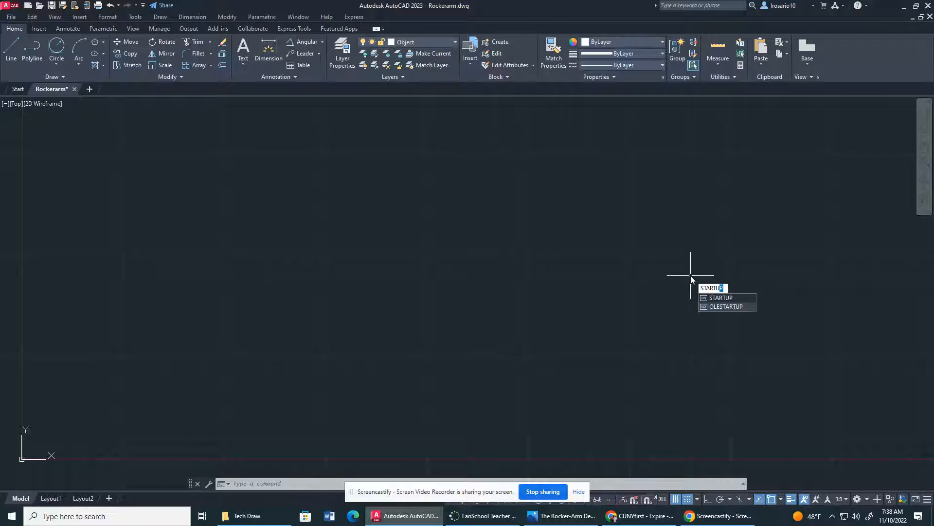
{"action": "type", "text": "p"}
{"action": "key", "text": "Return"}
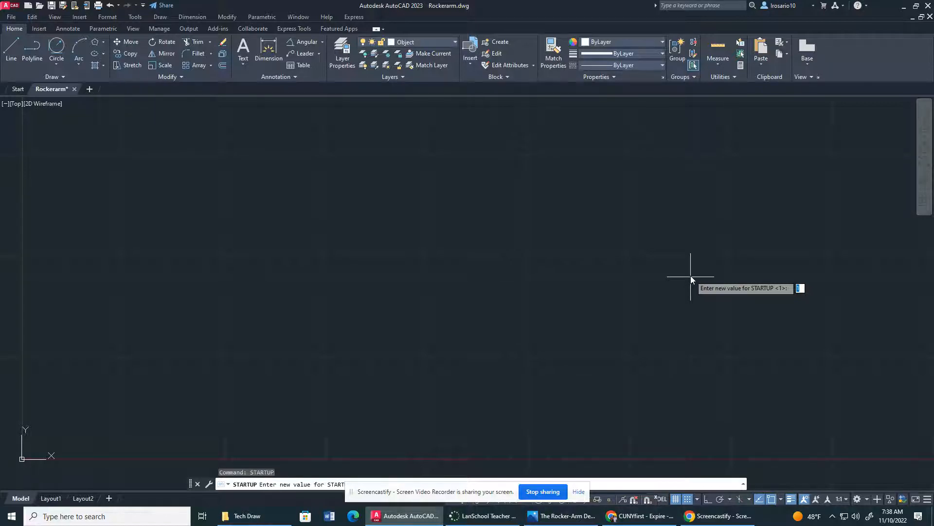
{"action": "key", "text": "Return"}
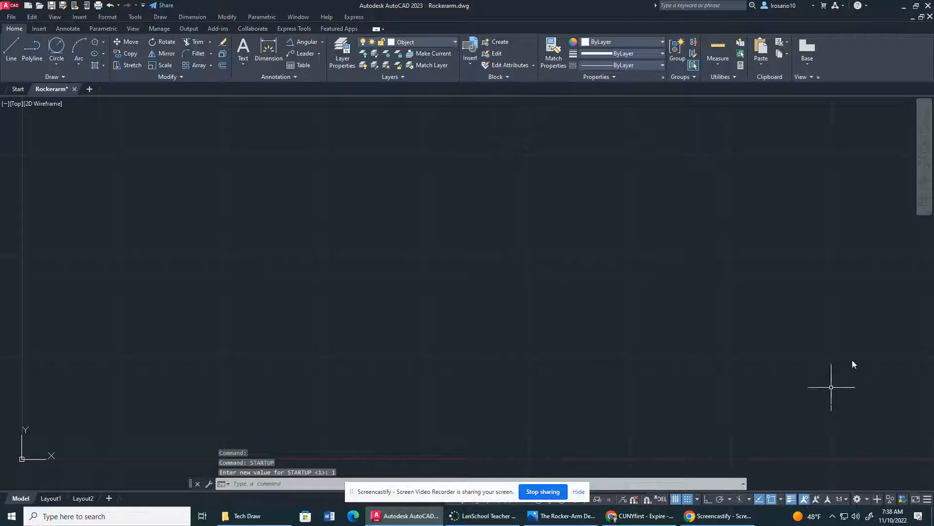
Step: Restart AutoCAD 2023 without saving the changes to Rockerarm.dwg and start a new drawing from scratch with metric default settings
{"action": "left_click", "coordinate": [928, 5]}
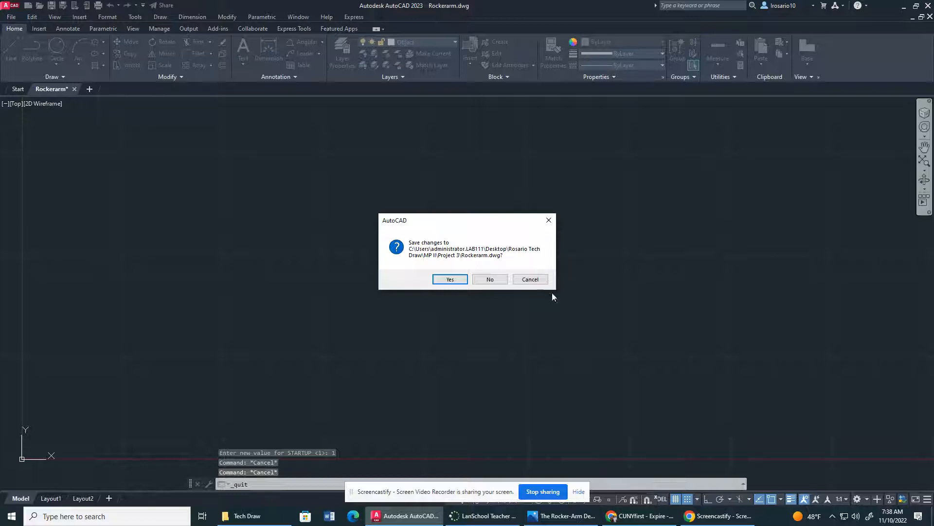
{"action": "left_click", "coordinate": [494, 281]}
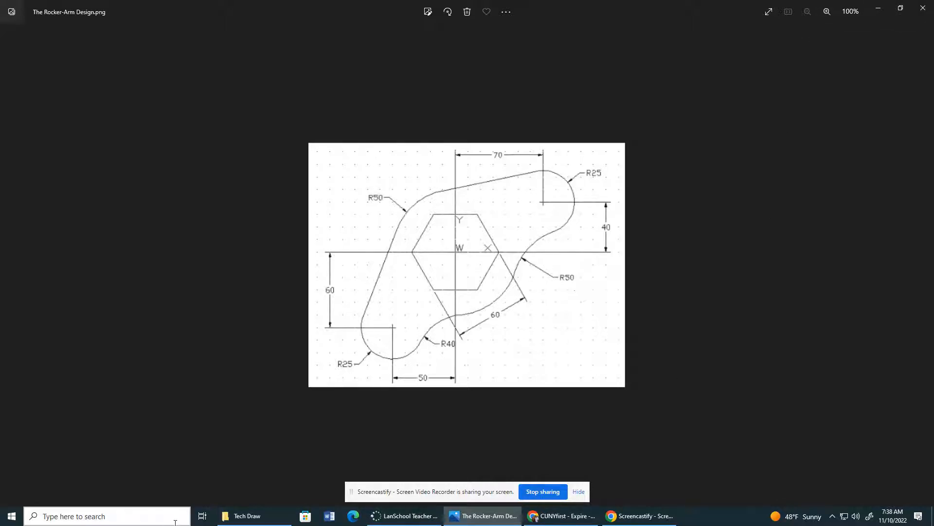
{"action": "left_click", "coordinate": [180, 512]}
{"action": "type", "text": "auto"}
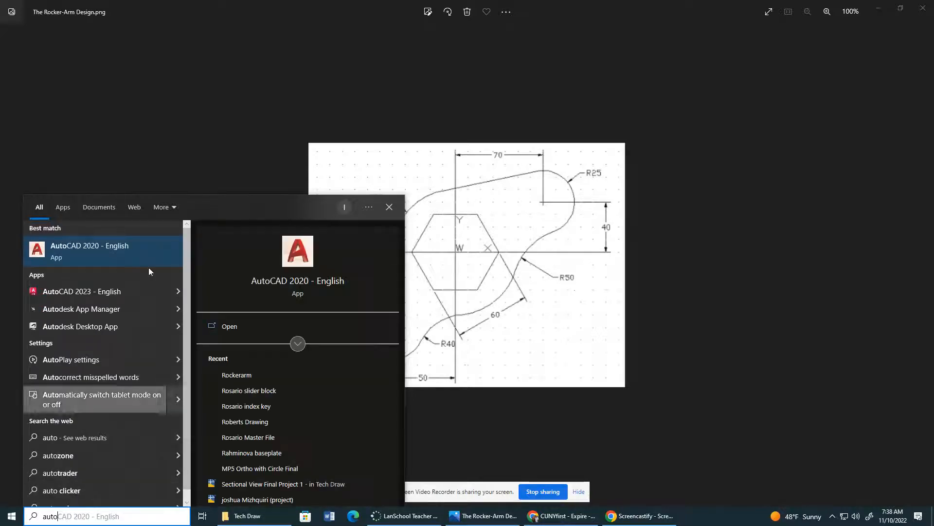
{"action": "left_click", "coordinate": [103, 291]}
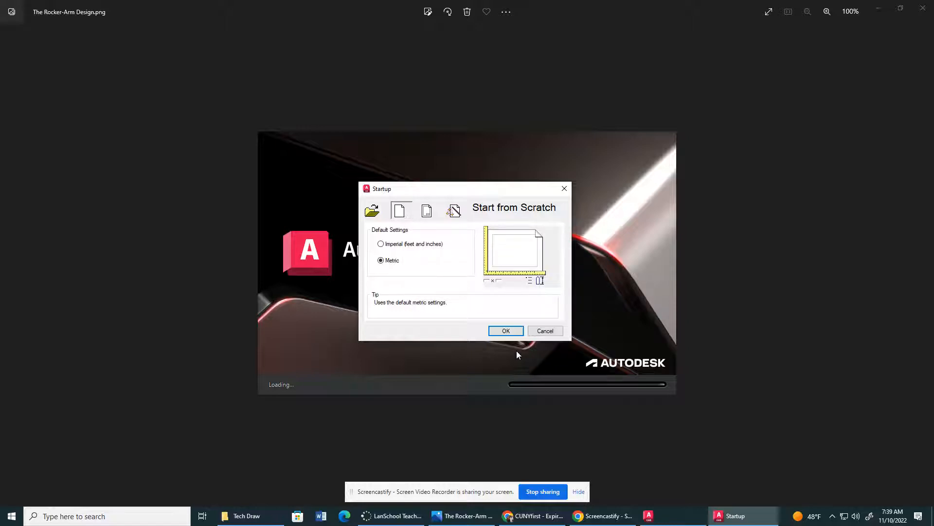
{"action": "left_click", "coordinate": [508, 332]}
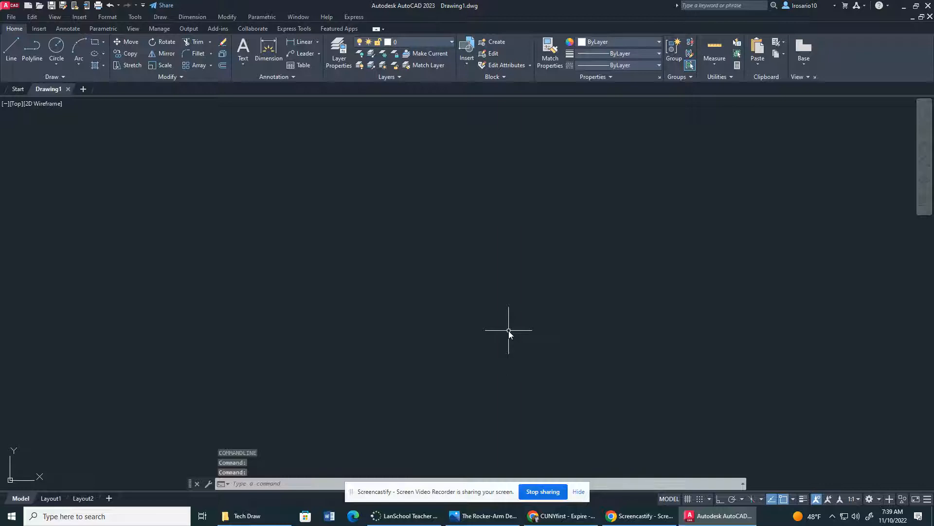
{"action": "left_click", "coordinate": [451, 41]}
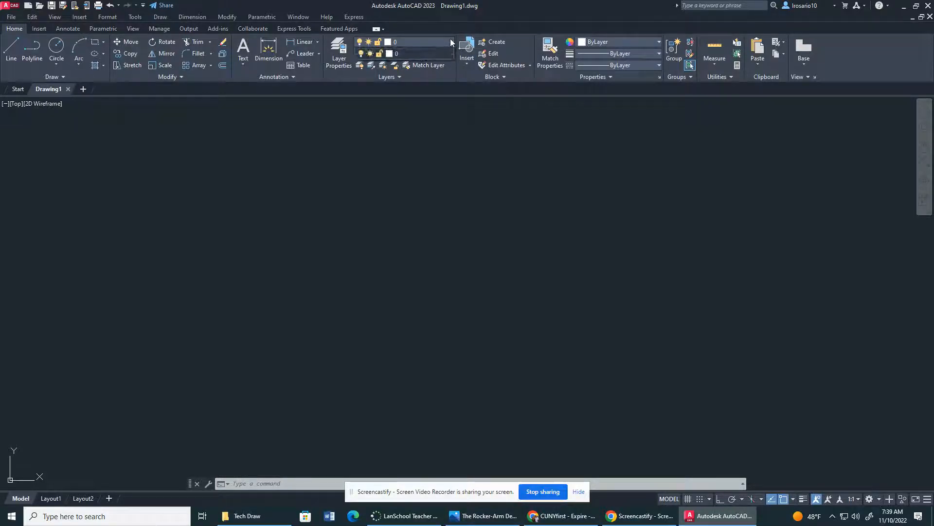
{"action": "left_click", "coordinate": [451, 40]}
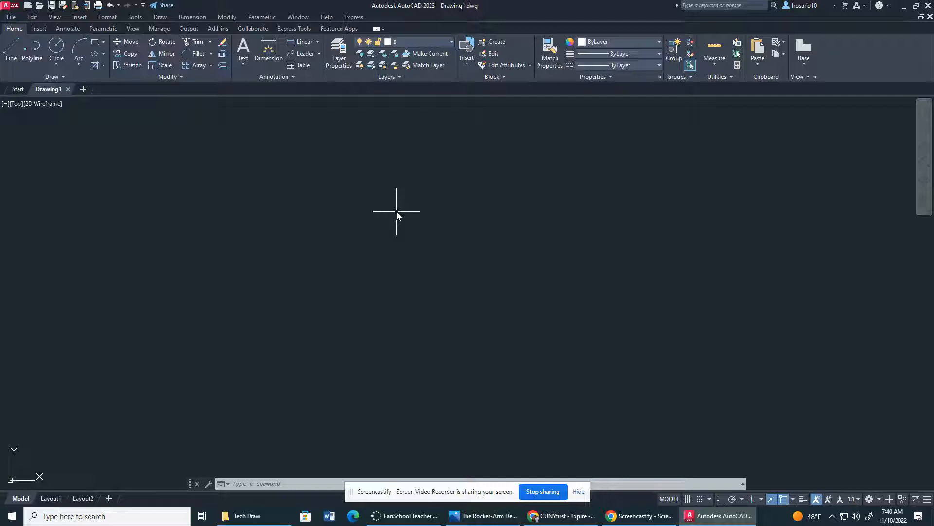
{"action": "left_click", "coordinate": [143, 5]}
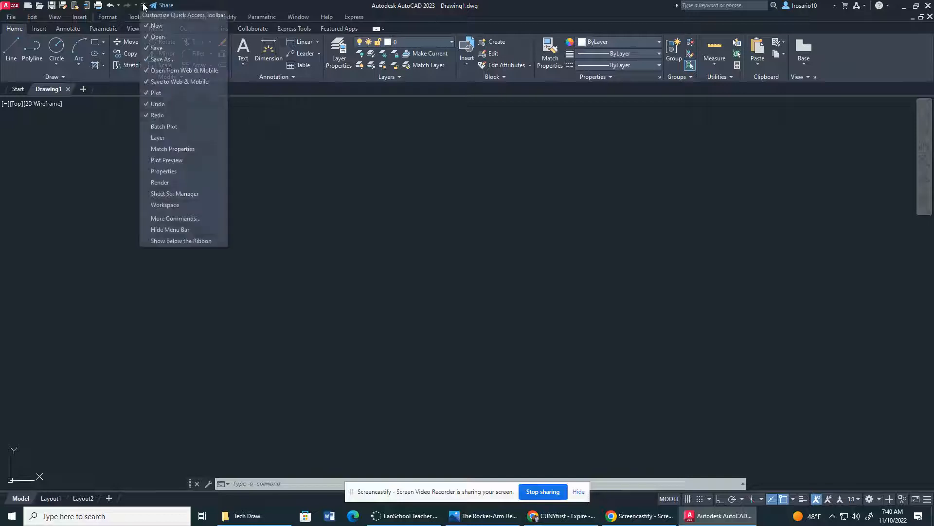
{"action": "left_click", "coordinate": [143, 6]}
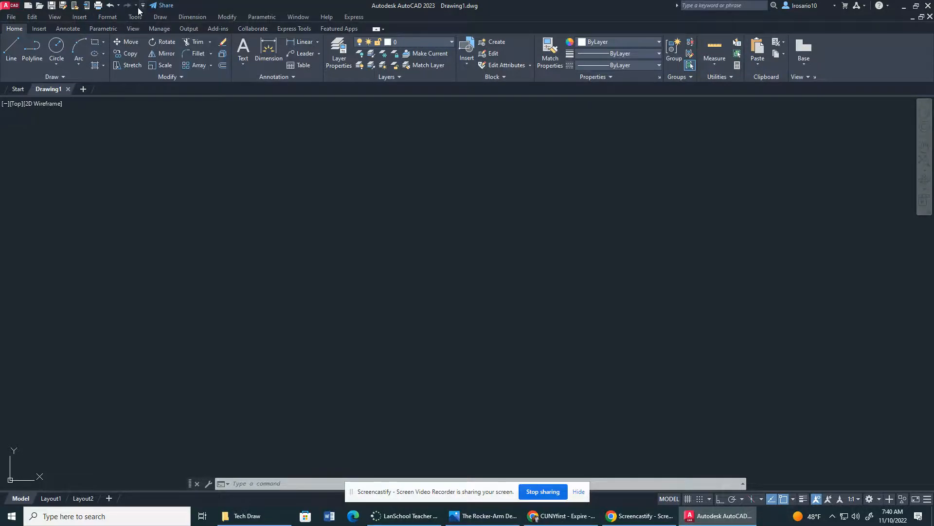
Step: Hide the menu bar and show it again
{"action": "left_click", "coordinate": [145, 8]}
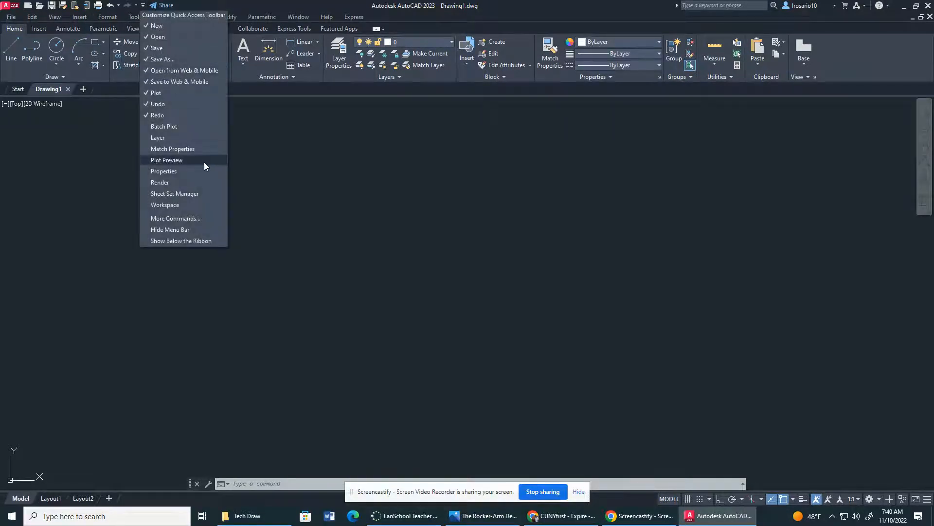
{"action": "left_click", "coordinate": [193, 232]}
{"action": "left_click", "coordinate": [145, 9]}
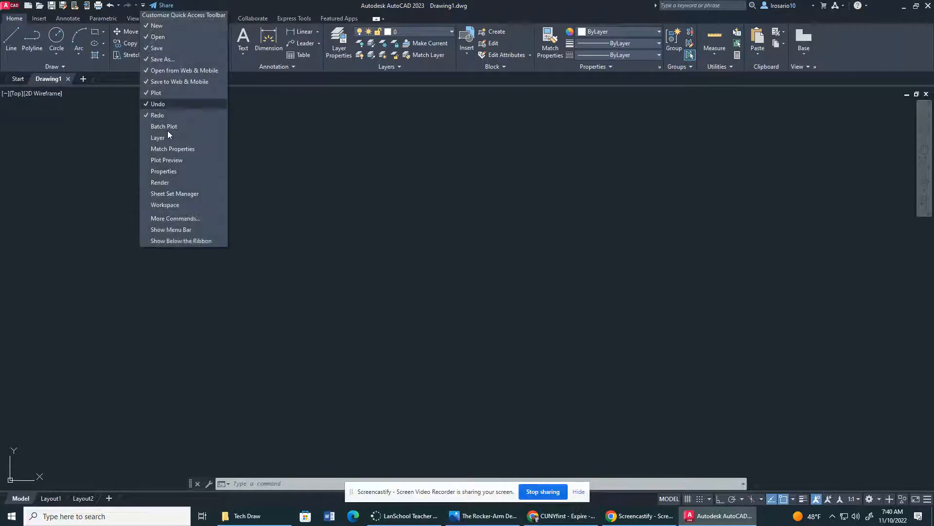
{"action": "left_click", "coordinate": [172, 230]}
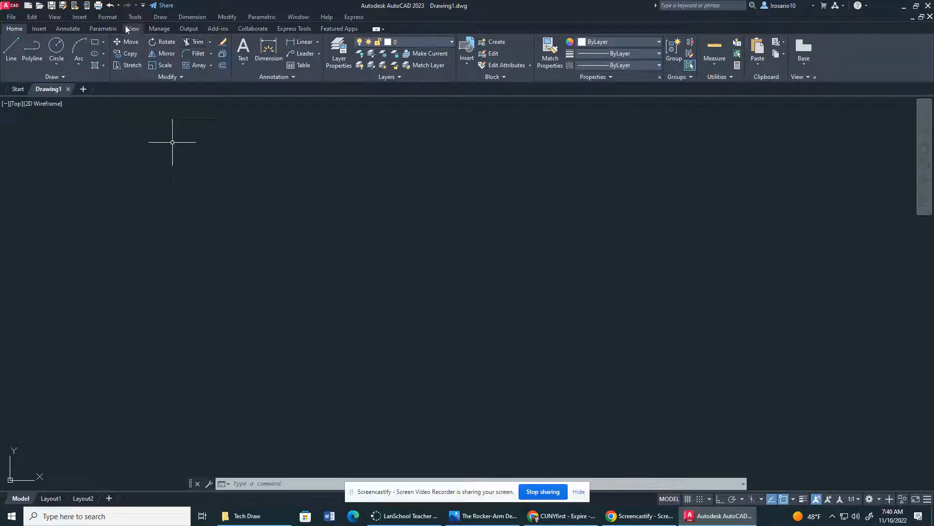
Step: Set the length precision of the drawing units to 0 decimal places
{"action": "left_click", "coordinate": [112, 18]}
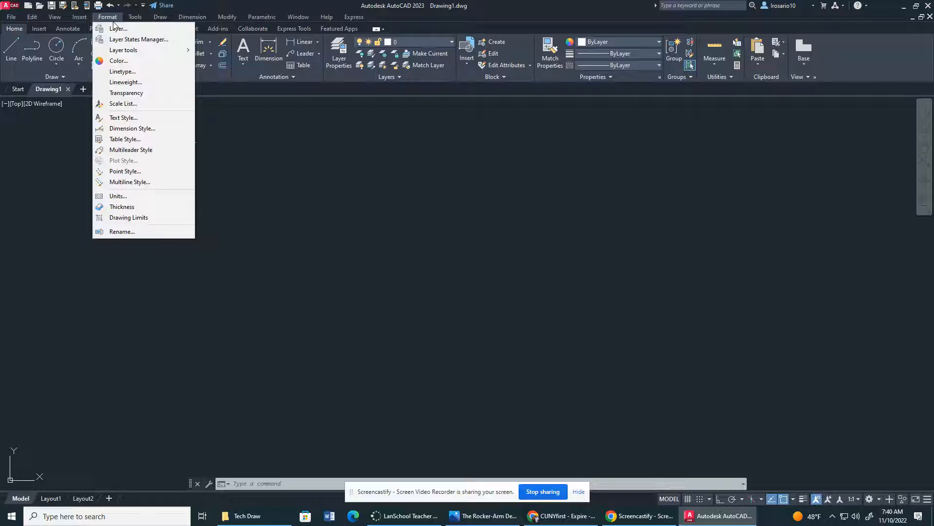
{"action": "left_click", "coordinate": [132, 196]}
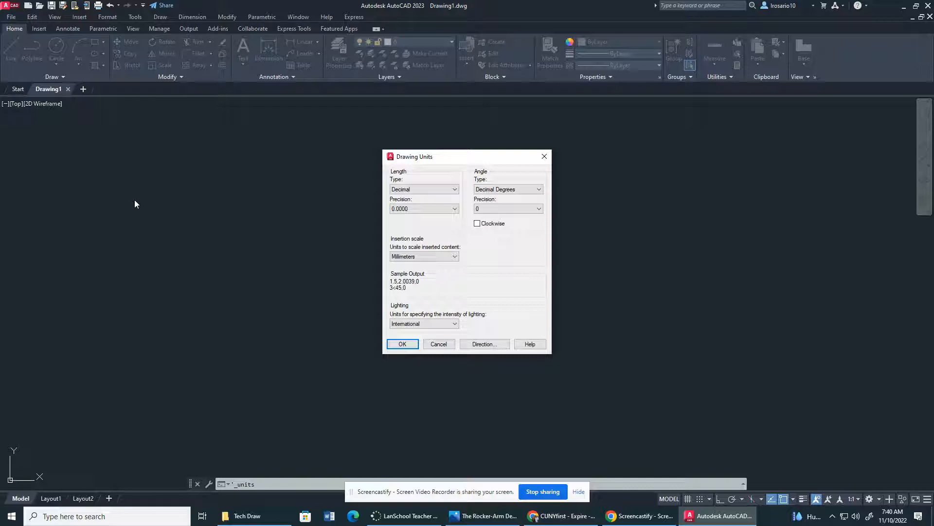
{"action": "left_click", "coordinate": [436, 210]}
{"action": "left_click", "coordinate": [431, 218]}
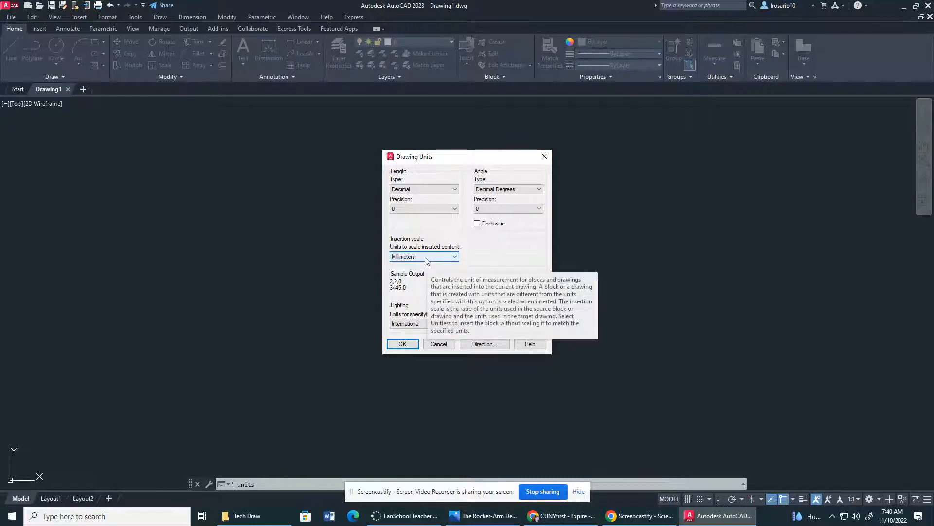
{"action": "left_click", "coordinate": [402, 344]}
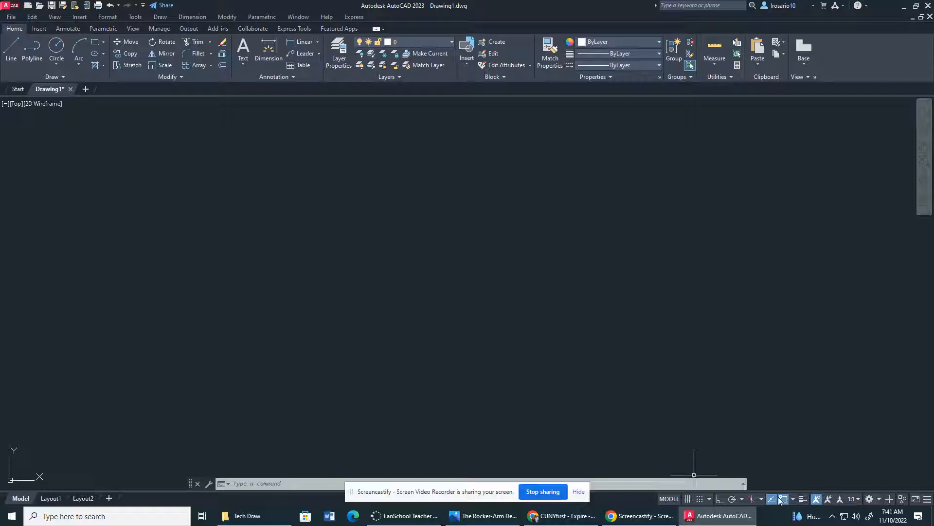
Step: Add the Dynamic Input toggle to the status bar
{"action": "left_click", "coordinate": [927, 504]}
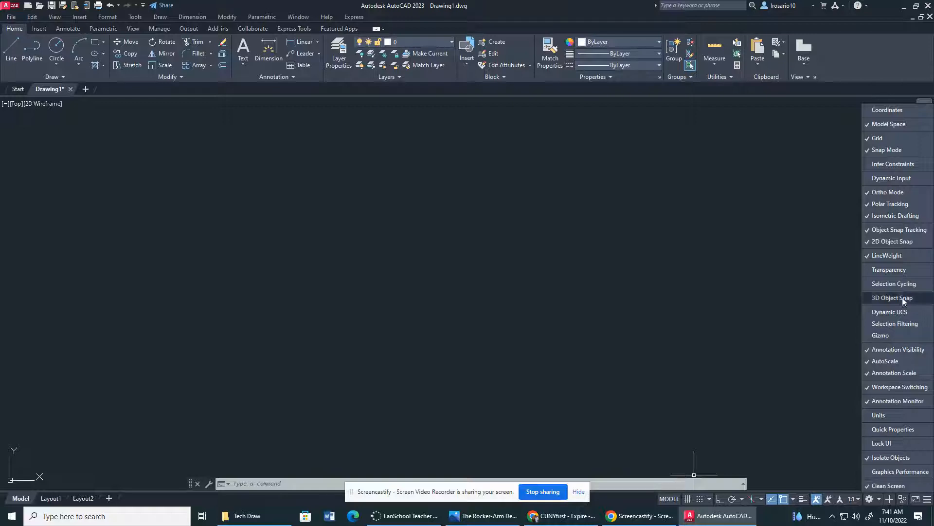
{"action": "left_click", "coordinate": [899, 180]}
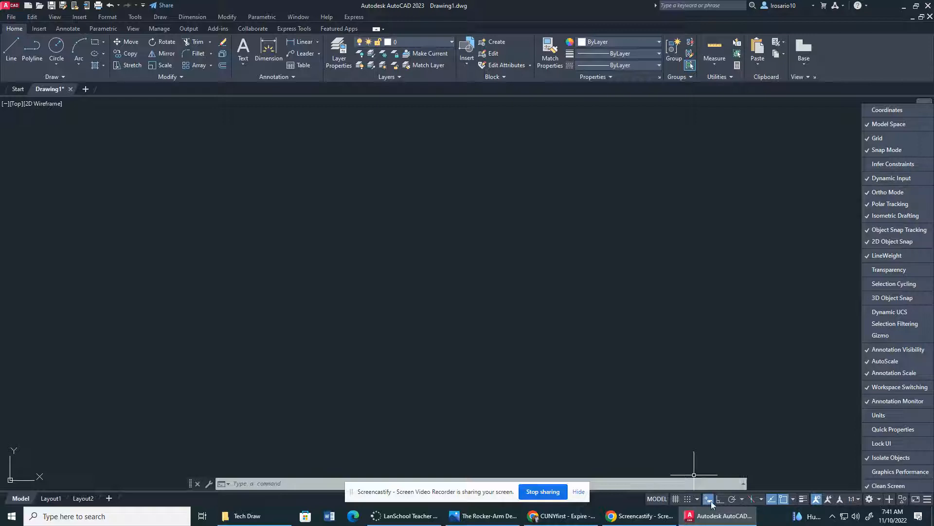
{"action": "left_click", "coordinate": [499, 352]}
{"action": "left_click", "coordinate": [478, 319]}
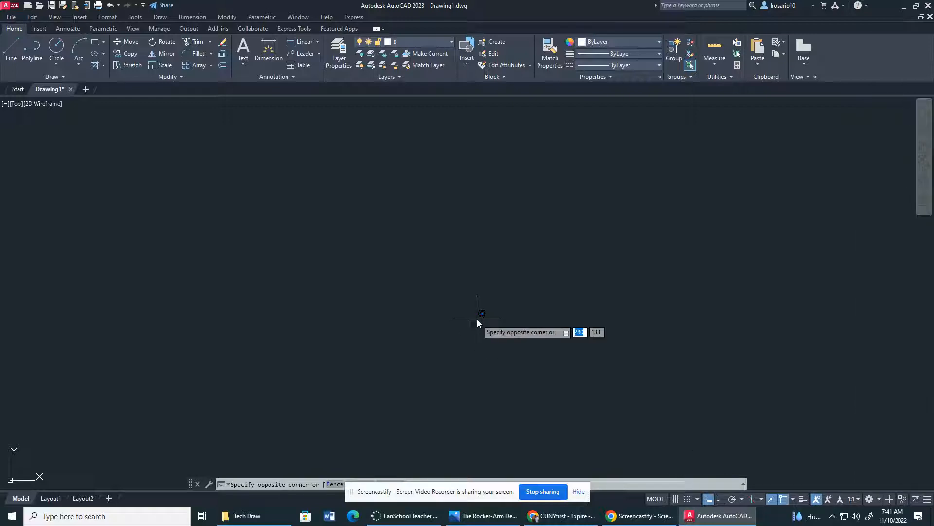
{"action": "key", "text": "Escape"}
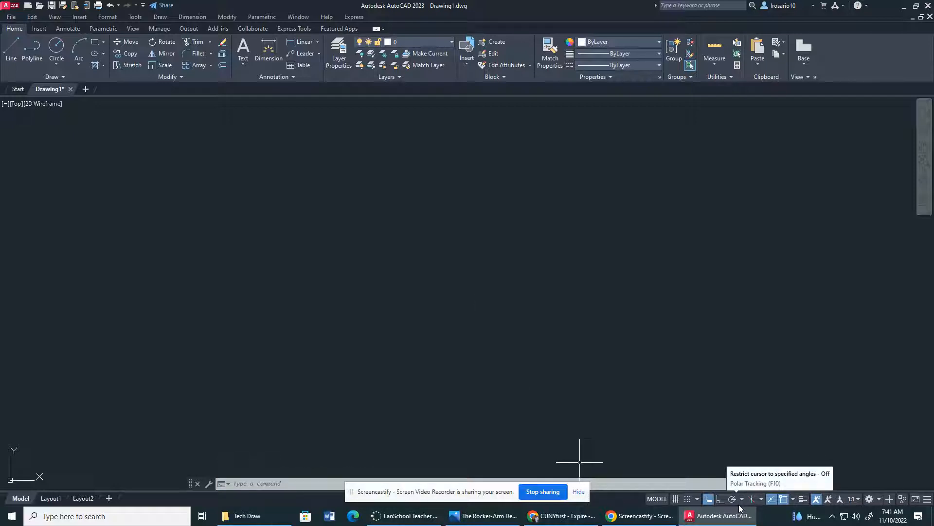
Step: Turn on snap and grid in the drafting settings and display the grid as dots in 2D model space
{"action": "left_click", "coordinate": [699, 499]}
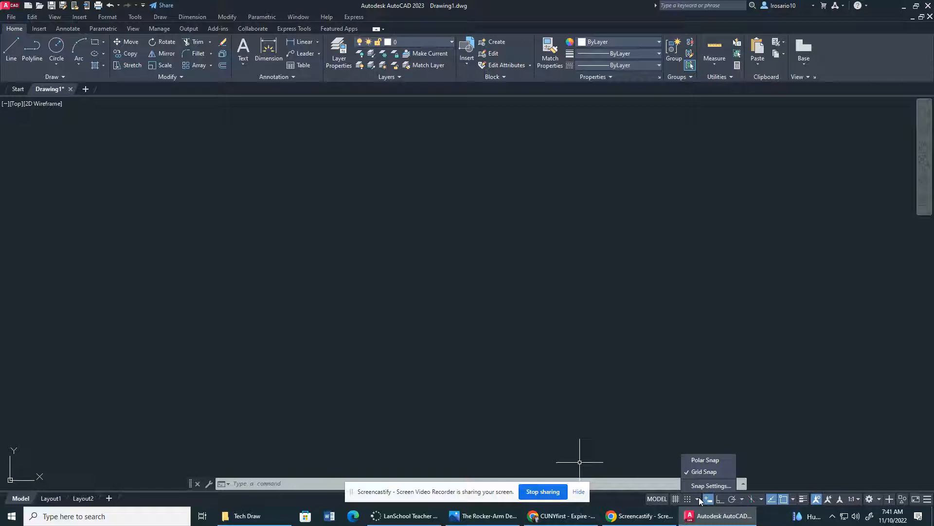
{"action": "left_click", "coordinate": [702, 490]}
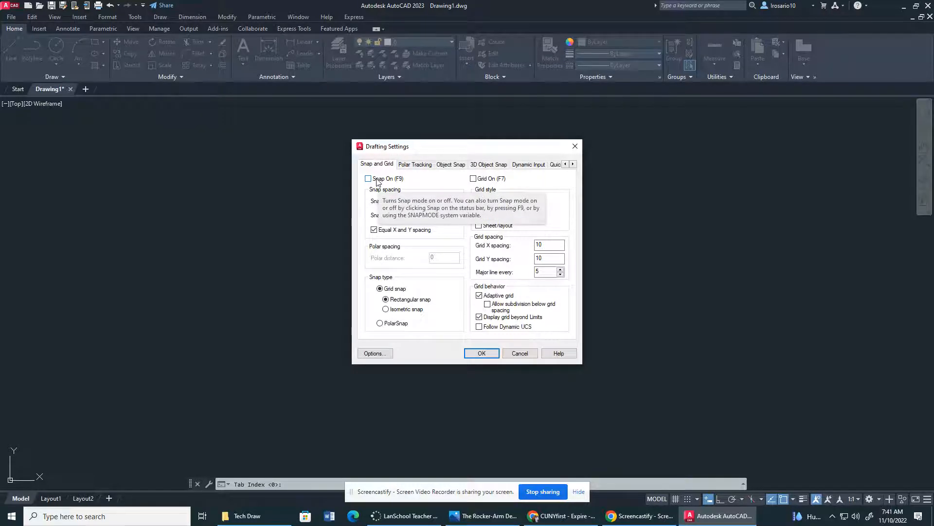
{"action": "left_click", "coordinate": [367, 180]}
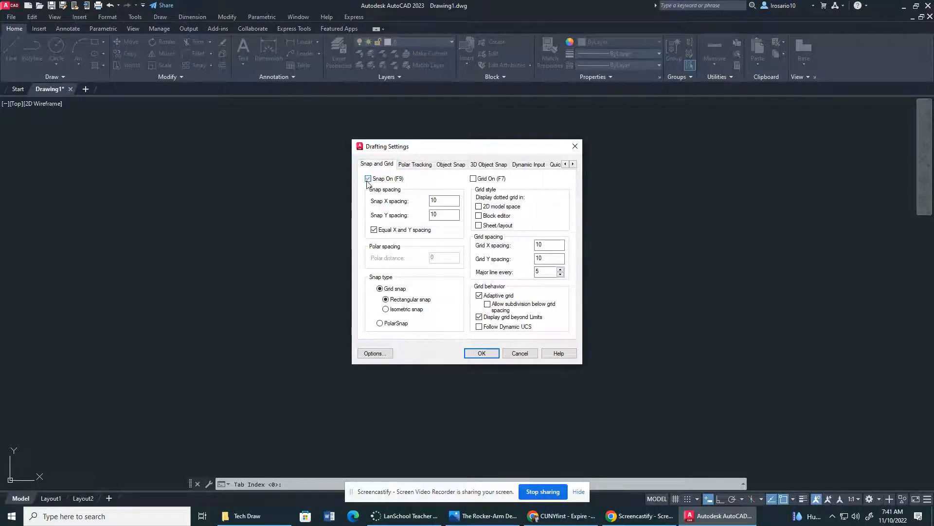
{"action": "left_click", "coordinate": [472, 179]}
{"action": "left_click", "coordinate": [479, 206]}
{"action": "left_click", "coordinate": [471, 353]}
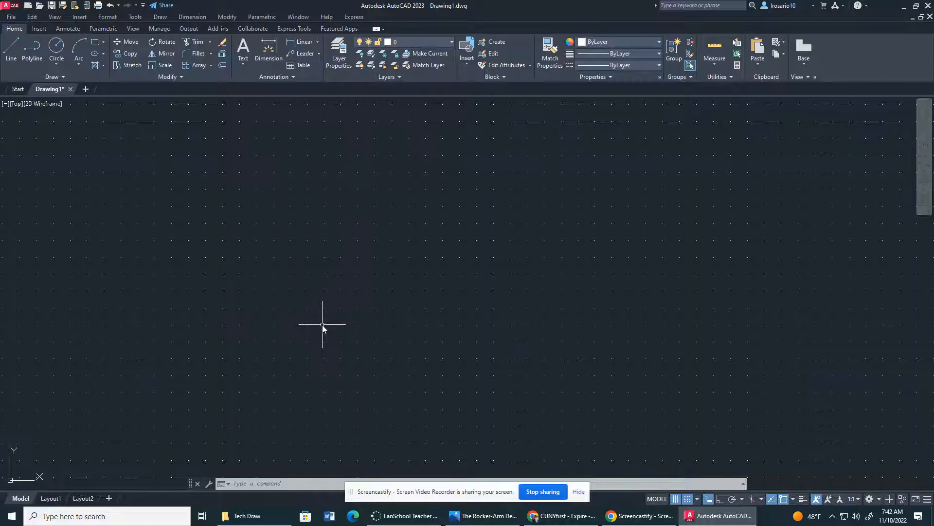
{"action": "type", "text": "limits"}
{"action": "key", "text": "Return"}
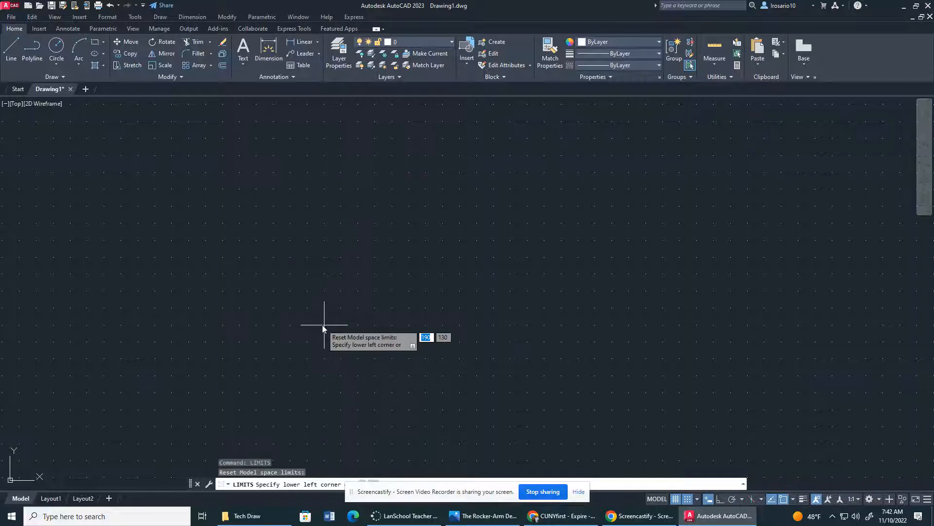
{"action": "left_click_drag", "start_coordinate": [351, 491], "coordinate": [286, 10]}
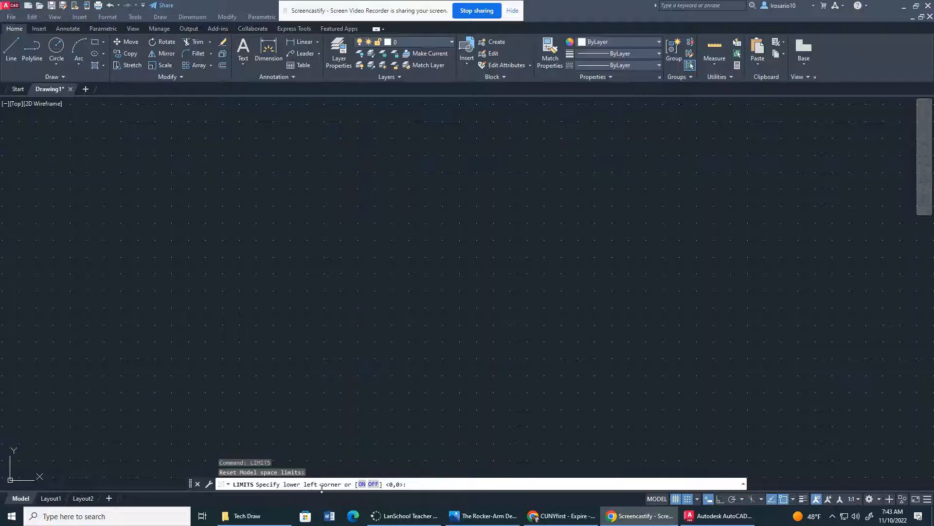
{"action": "left_click", "coordinate": [421, 481]}
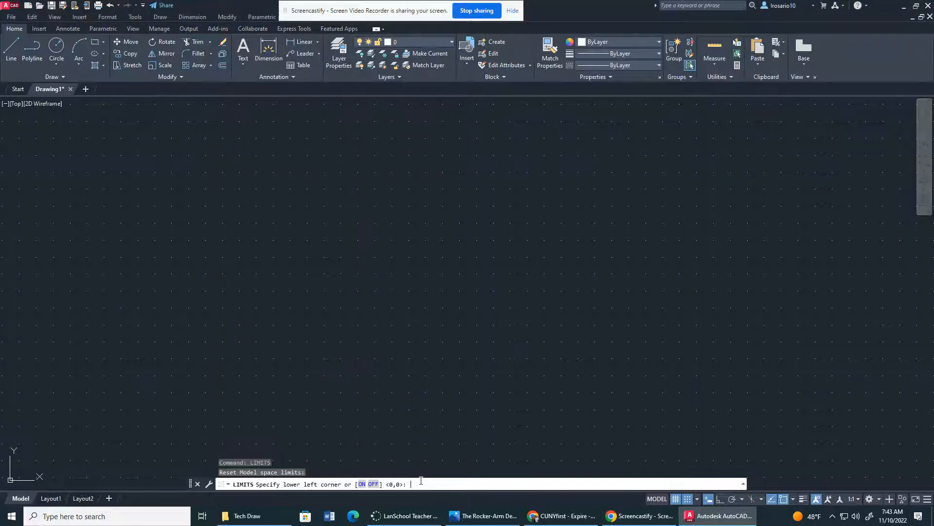
{"action": "key", "text": "Escape"}
{"action": "type", "text": "limits"}
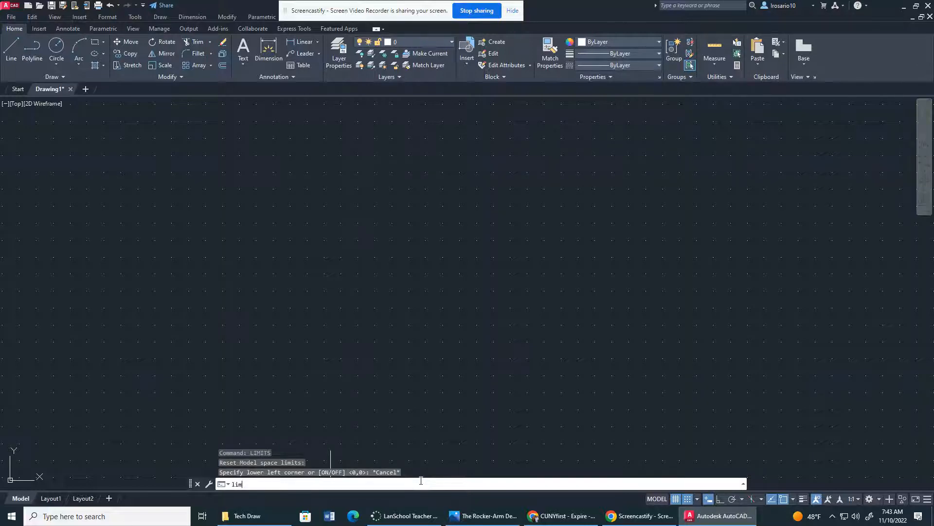
{"action": "key", "text": "Escape"}
{"action": "key", "text": "Escape"}
{"action": "key", "text": "Escape"}
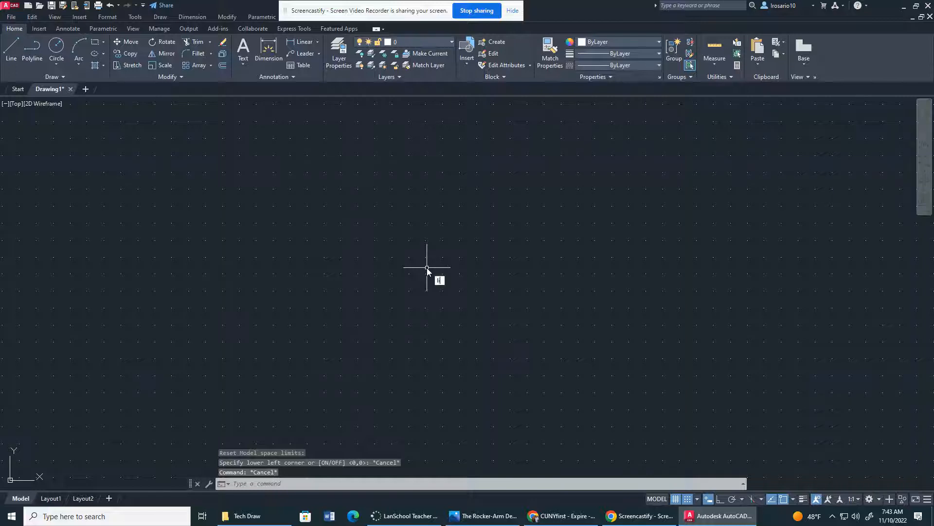
Step: Set the drawing limits with the lower left corner at -200,-150 and the upper right corner at 200,150
{"action": "type", "text": "limits"}
{"action": "key", "text": "Return"}
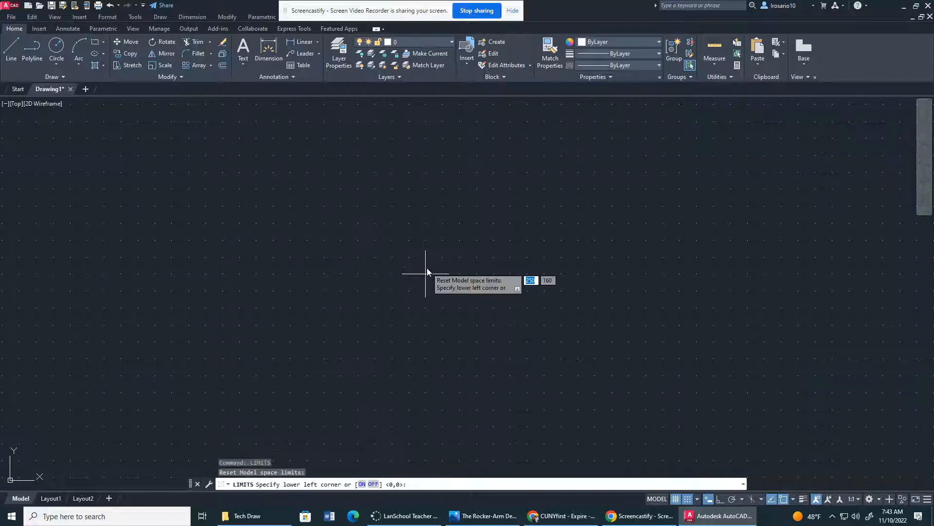
{"action": "type", "text": "-200"}
{"action": "key", "text": "Tab"}
{"action": "type", "text": "-150"}
{"action": "key", "text": "Return"}
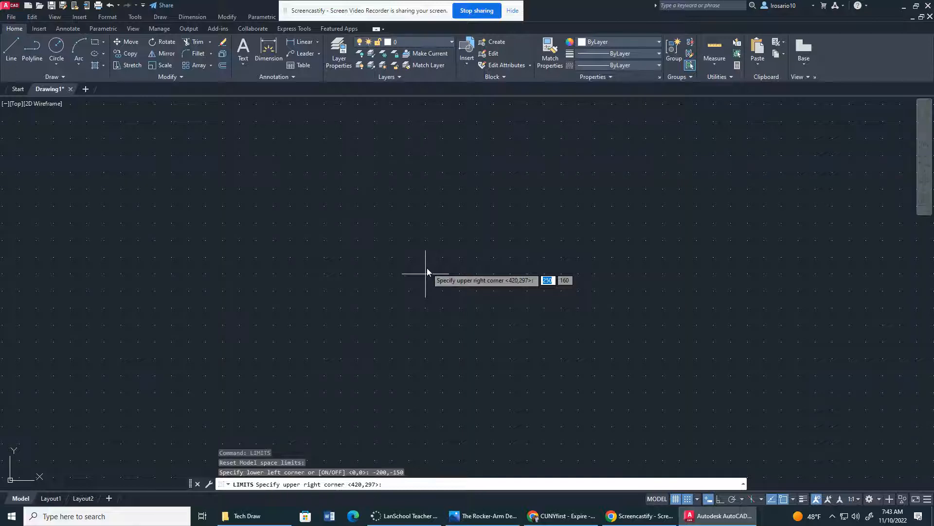
{"action": "type", "text": "200"}
{"action": "key", "text": "Tab"}
{"action": "type", "text": "150"}
{"action": "key", "text": "Return"}
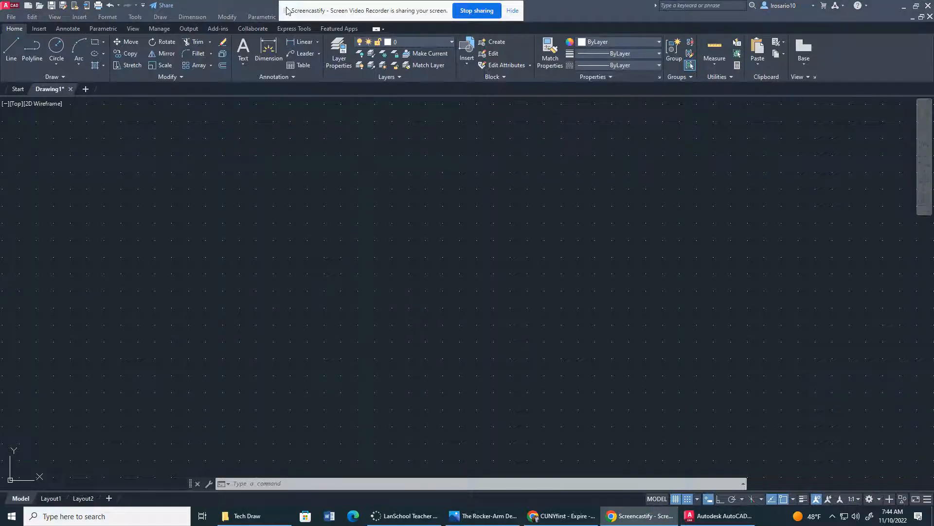
Step: Zoom the view to the extents of the new drawing
{"action": "left_click_drag", "start_coordinate": [286, 10], "coordinate": [373, 498]}
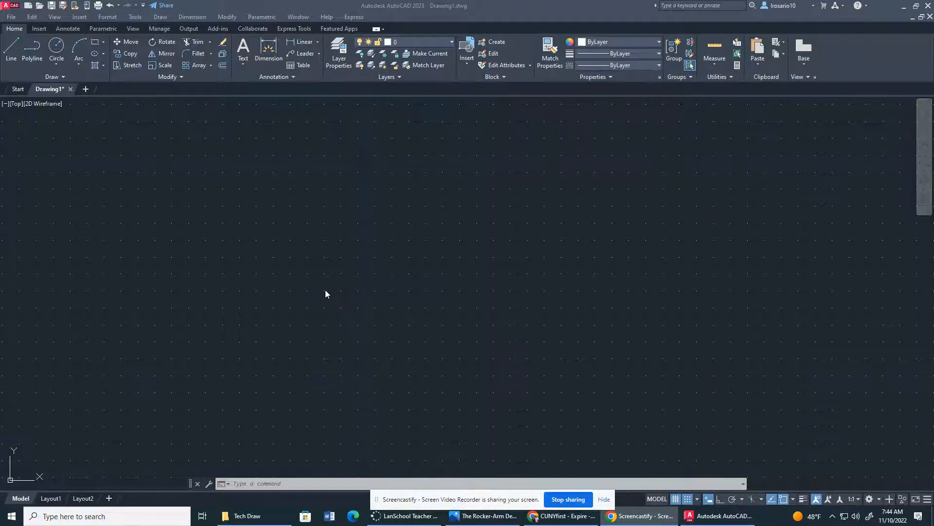
{"action": "left_click", "coordinate": [63, 18]}
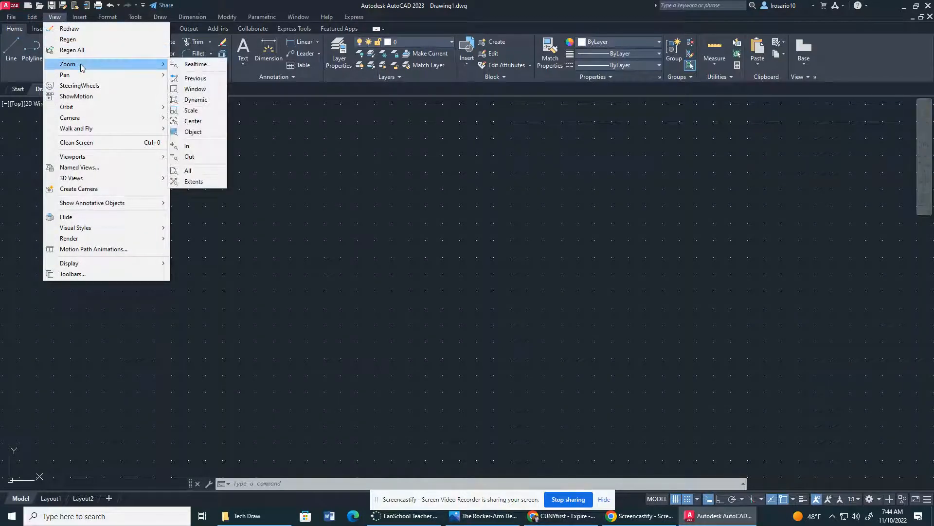
{"action": "left_click", "coordinate": [192, 182]}
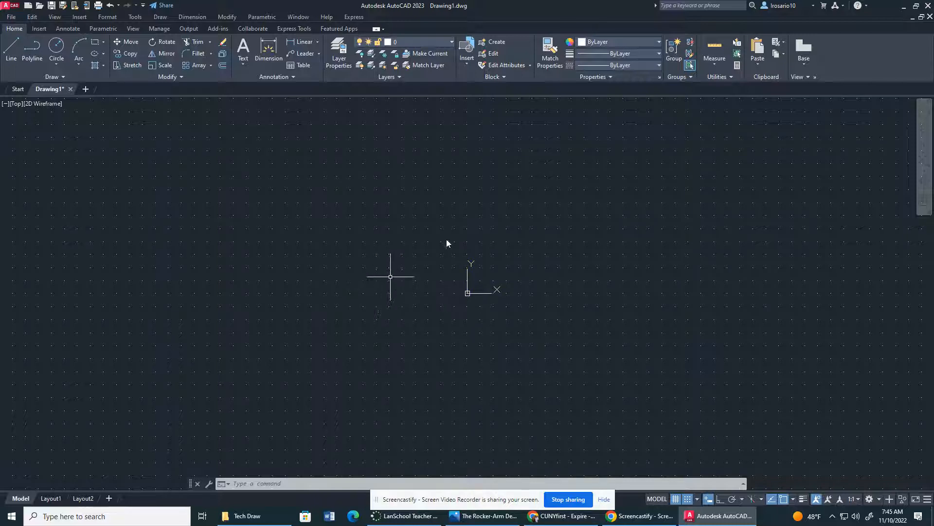
{"action": "left_click", "coordinate": [468, 293]}
Step: Close the new drawing without saving it and open the recent Rockerarm drawing
{"action": "left_click", "coordinate": [445, 41]}
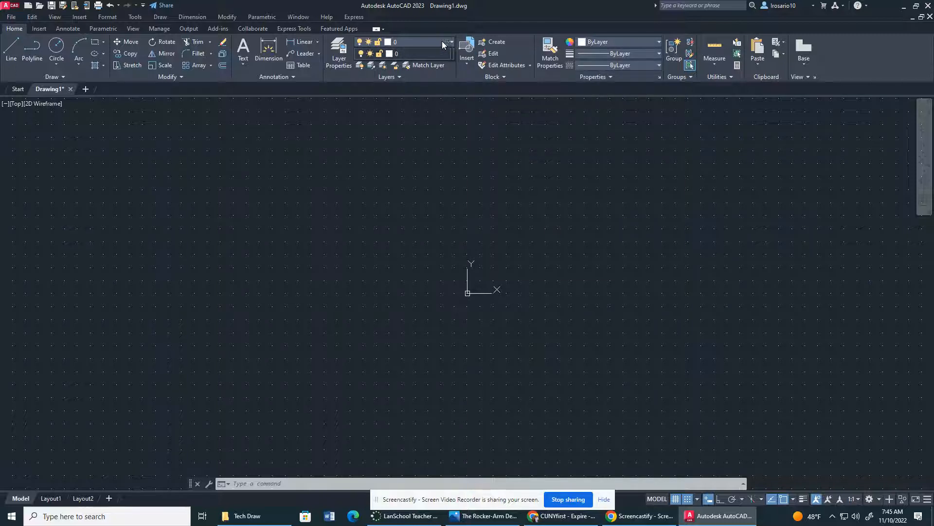
{"action": "left_click", "coordinate": [71, 89]}
{"action": "left_click", "coordinate": [460, 277]}
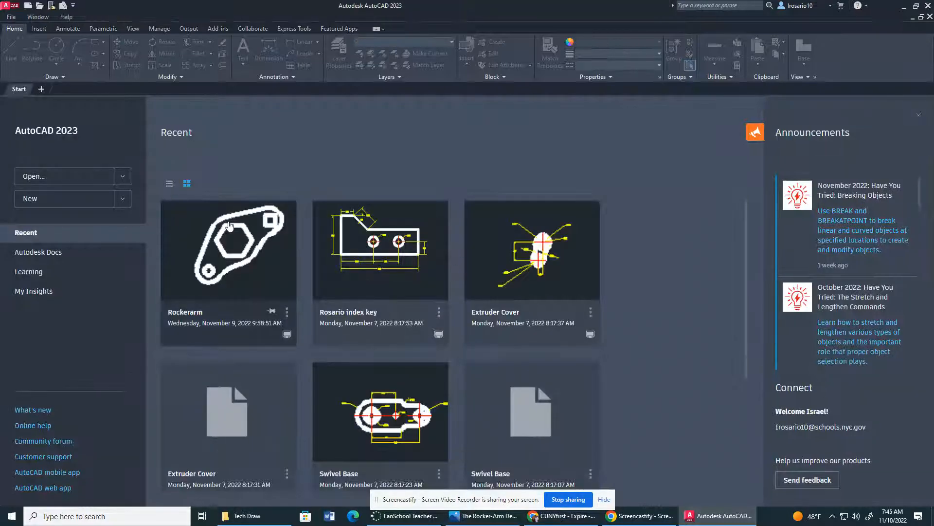
{"action": "left_click", "coordinate": [229, 225]}
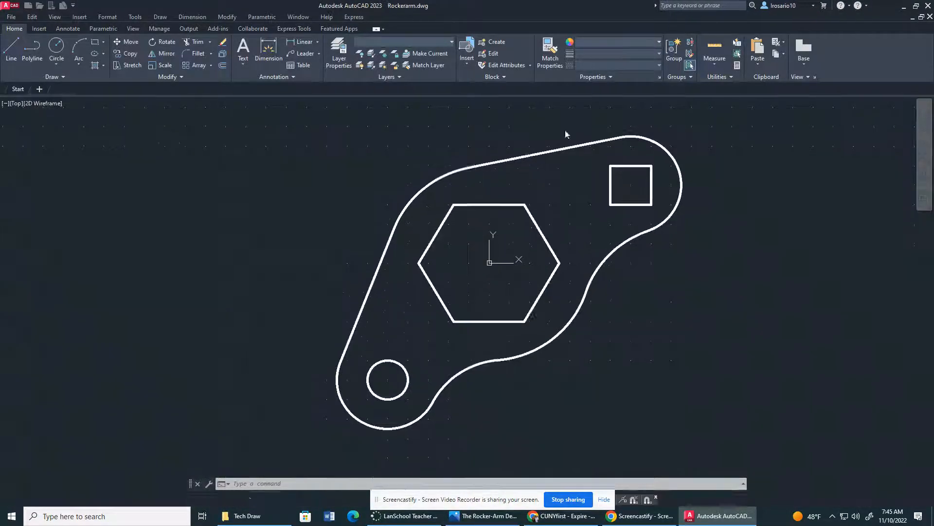
Step: Erase all the existing rocker arm geometry, including the outline, hexagon, square and small circle
{"action": "mouse_move", "coordinate": [680, 113]}
{"action": "left_mouse_down"}
{"action": "mouse_move", "coordinate": [326, 188]}
{"action": "mouse_move", "coordinate": [167, 455]}
{"action": "mouse_move", "coordinate": [932, 335]}
{"action": "left_mouse_up"}
{"action": "key", "text": "Delete"}
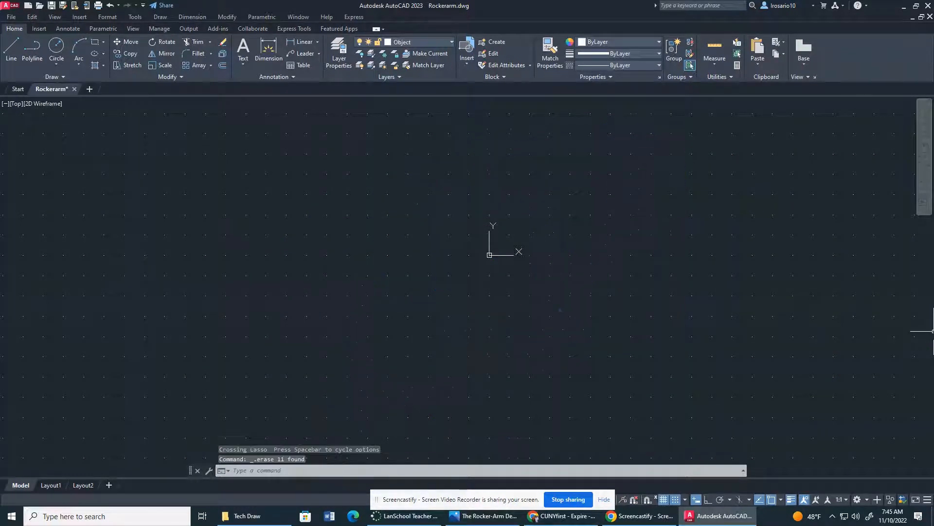
Step: Review the drawing's layers with their colors, linetypes and lineweights
{"action": "left_click", "coordinate": [402, 42]}
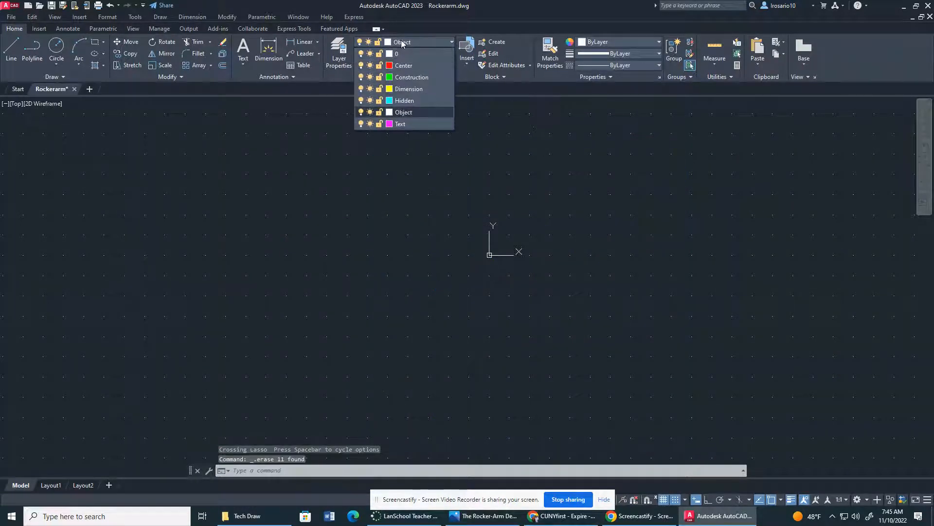
{"action": "left_click", "coordinate": [340, 54]}
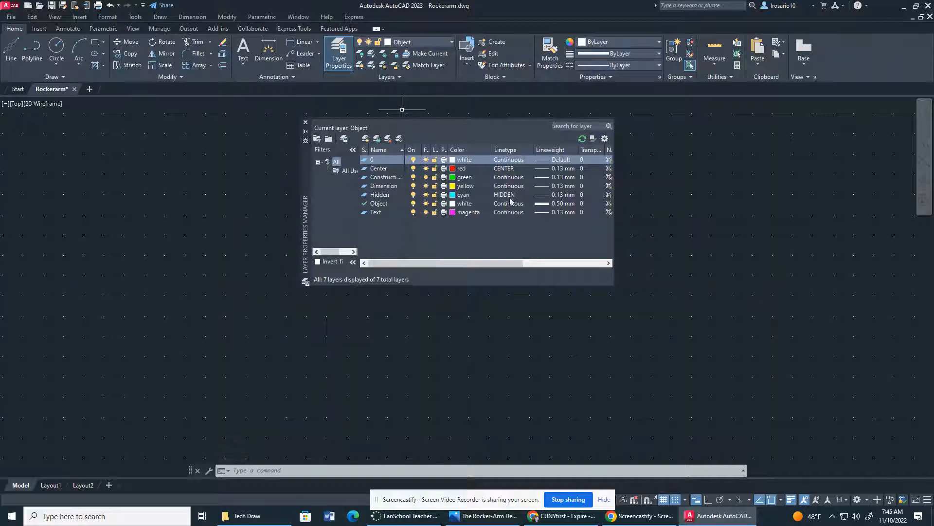
{"action": "left_click", "coordinate": [305, 122]}
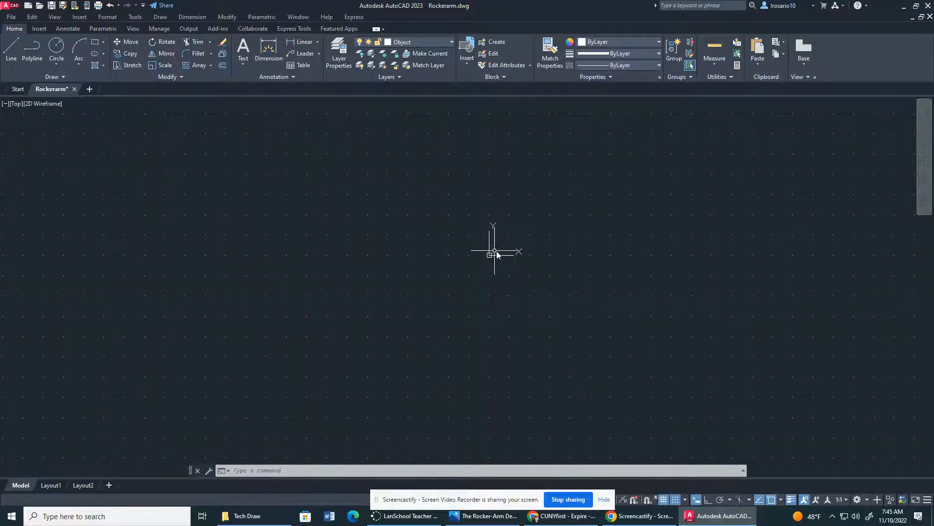
Step: Zoom the emptied Rockerarm drawing to its extents
{"action": "middle_click_drag", "start_coordinate": [523, 267], "coordinate": [494, 290]}
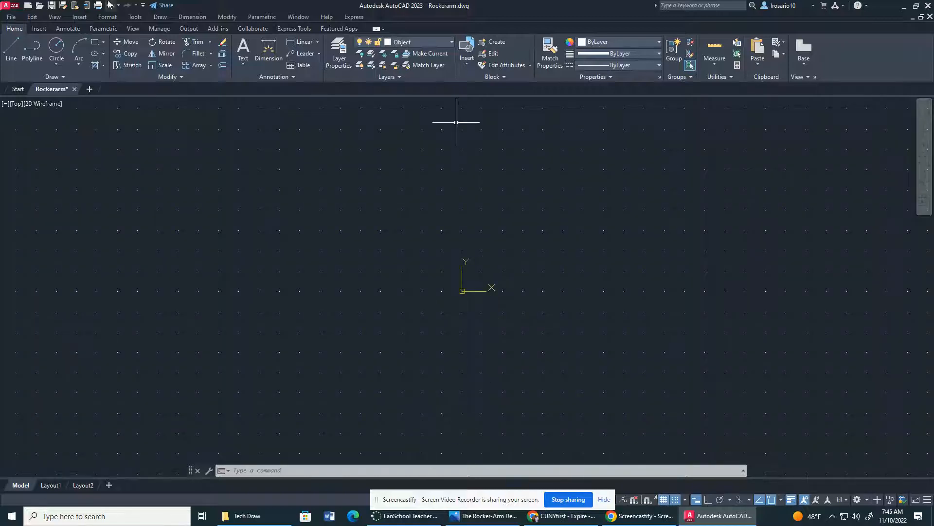
{"action": "left_click", "coordinate": [54, 16]}
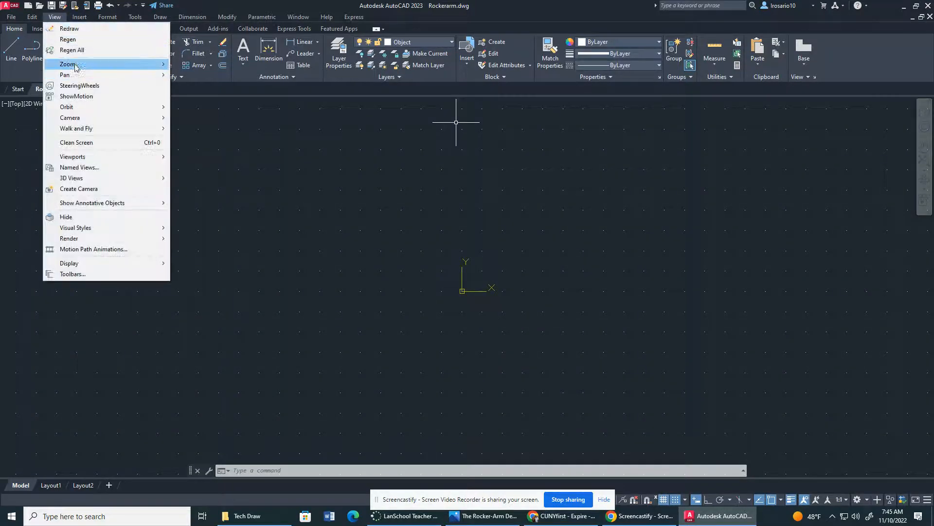
{"action": "mouse_move", "coordinate": [68, 63]}
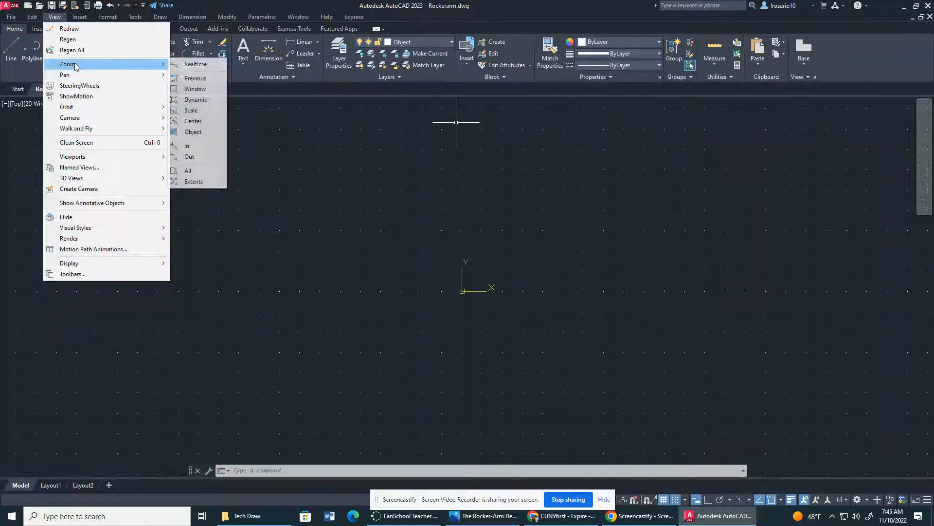
{"action": "left_click", "coordinate": [205, 181]}
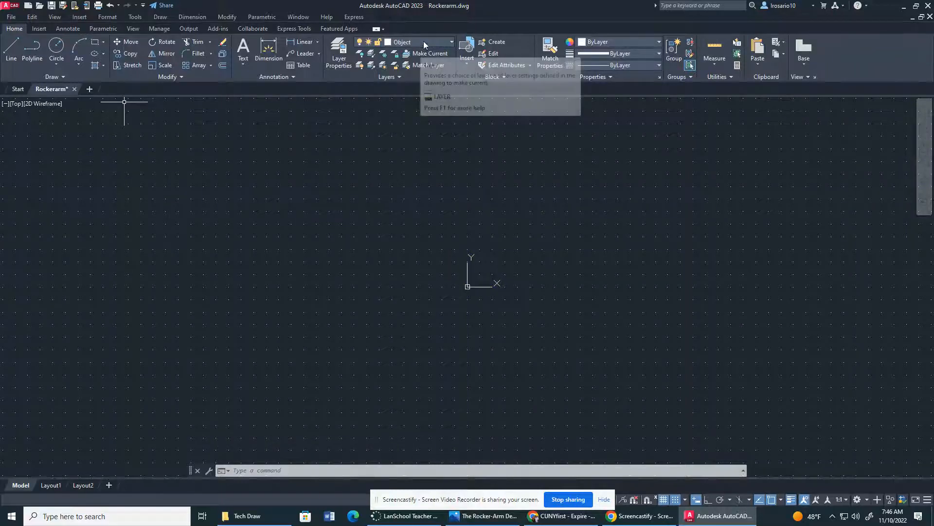
Step: Draw a center-radius circle of radius 50 at the origin on the Object layer
{"action": "left_click", "coordinate": [62, 63]}
{"action": "left_click", "coordinate": [67, 81]}
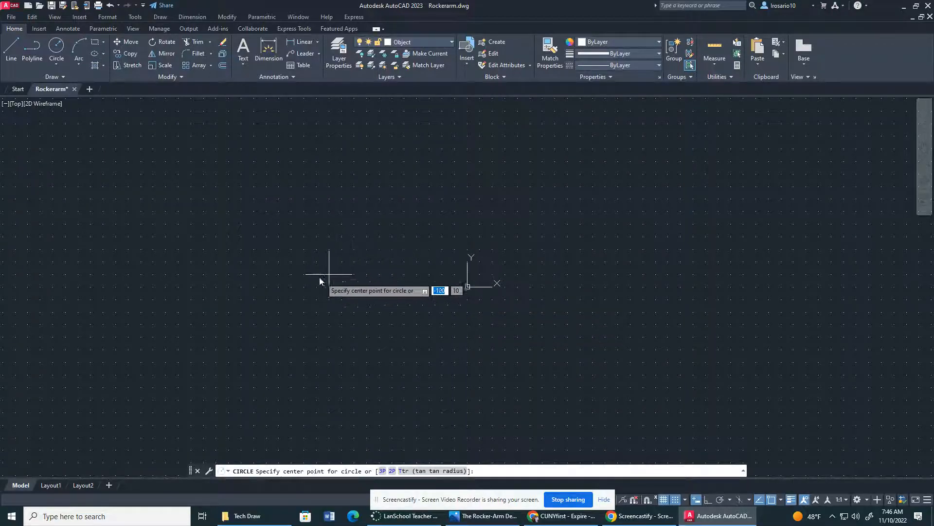
{"action": "left_click", "coordinate": [467, 287]}
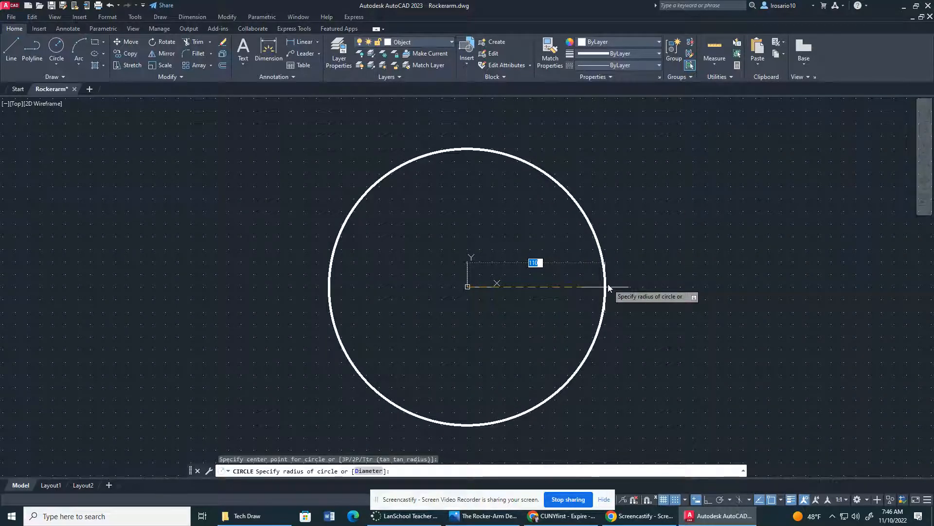
{"action": "type", "text": "50"}
{"action": "key", "text": "Return"}
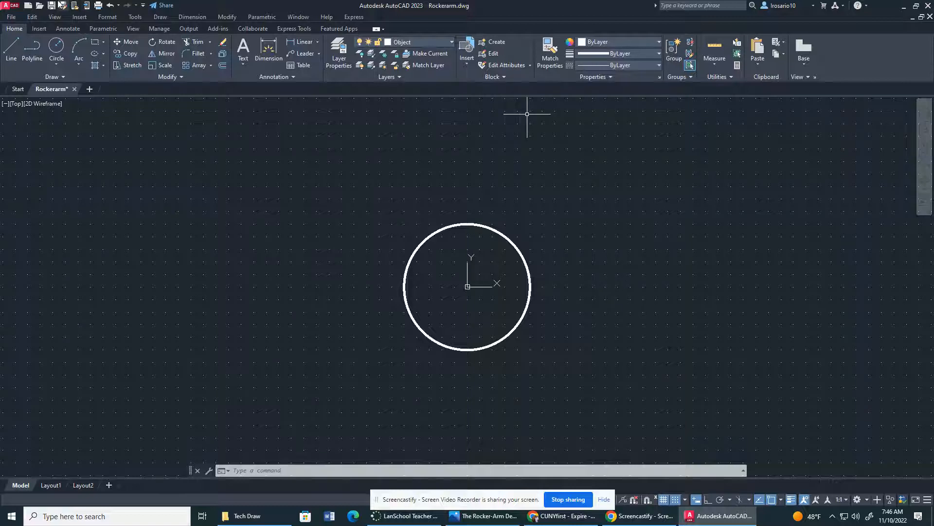
Step: Draw a circle of radius 25 centered at 70,40
{"action": "left_click", "coordinate": [56, 49]}
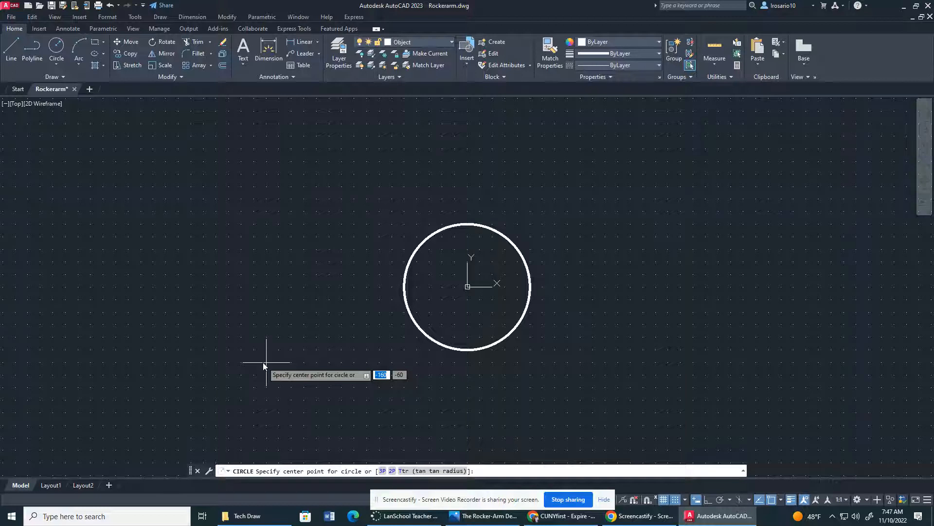
{"action": "type", "text": "70"}
{"action": "key", "text": "Tab"}
{"action": "type", "text": "40"}
{"action": "key", "text": "Return"}
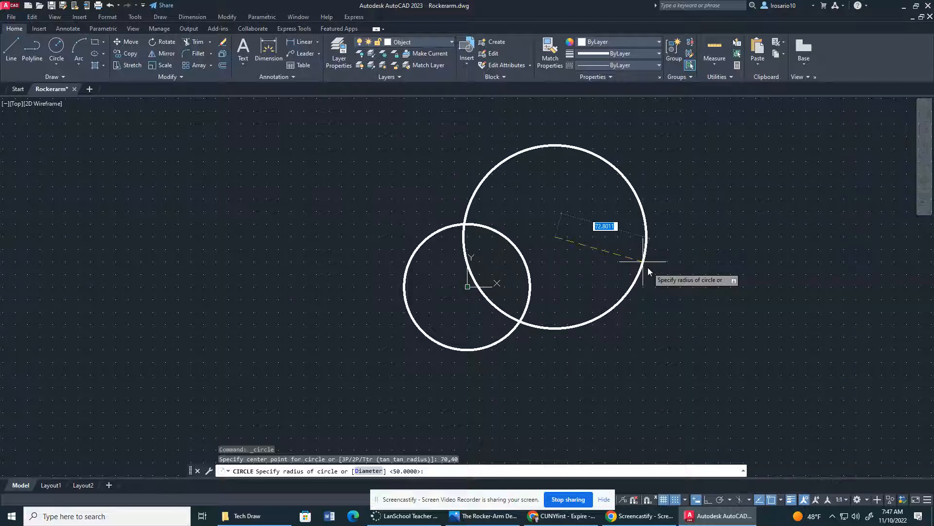
{"action": "type", "text": "25"}
{"action": "key", "text": "Return"}
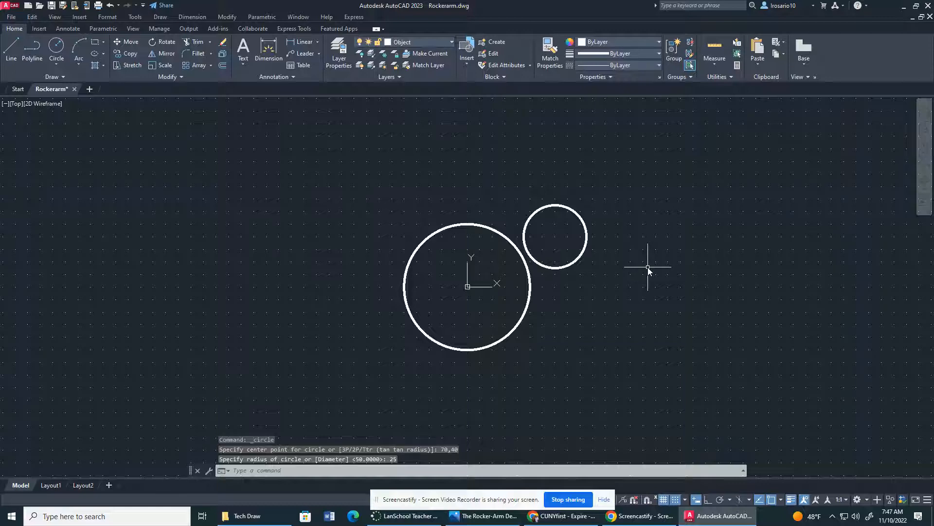
Step: Check the Rocker-Arm Design reference image and draw a circle of radius 25 centered at -50,-60
{"action": "left_click", "coordinate": [511, 518]}
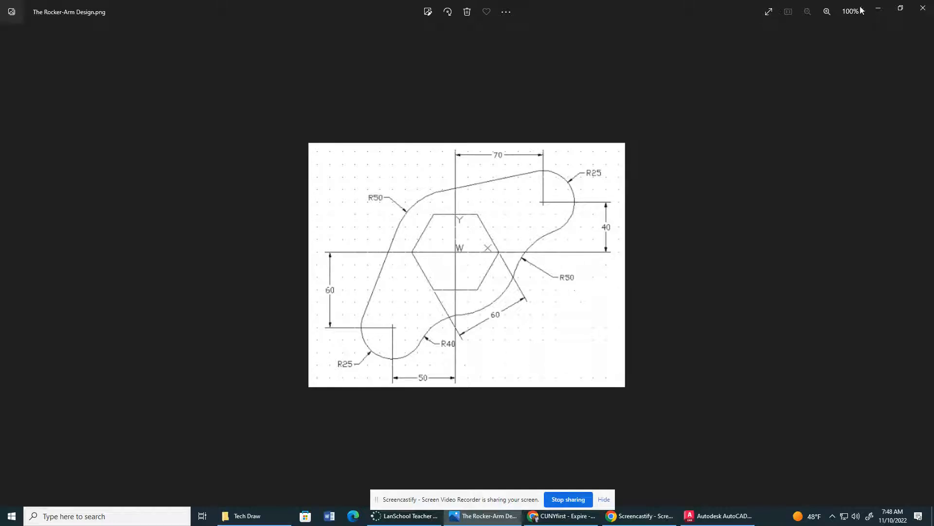
{"action": "left_click", "coordinate": [879, 9]}
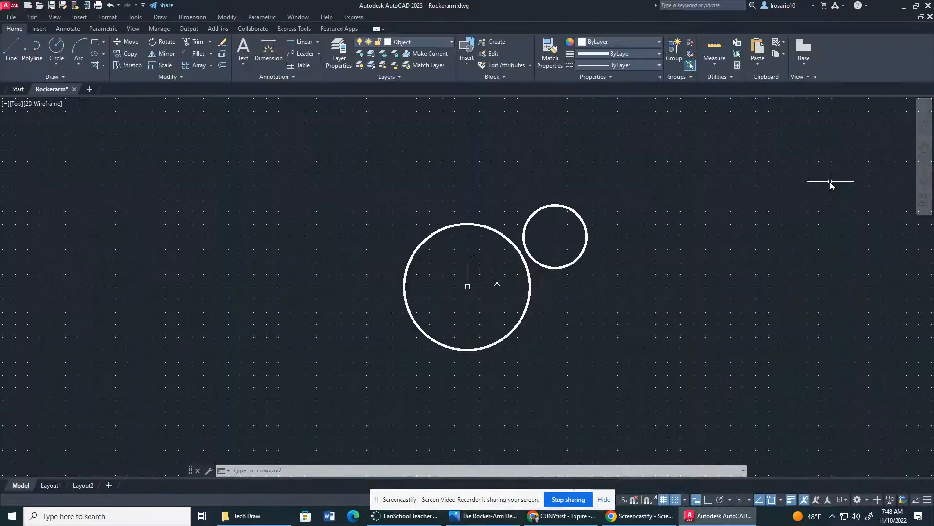
{"action": "left_click", "coordinate": [56, 49]}
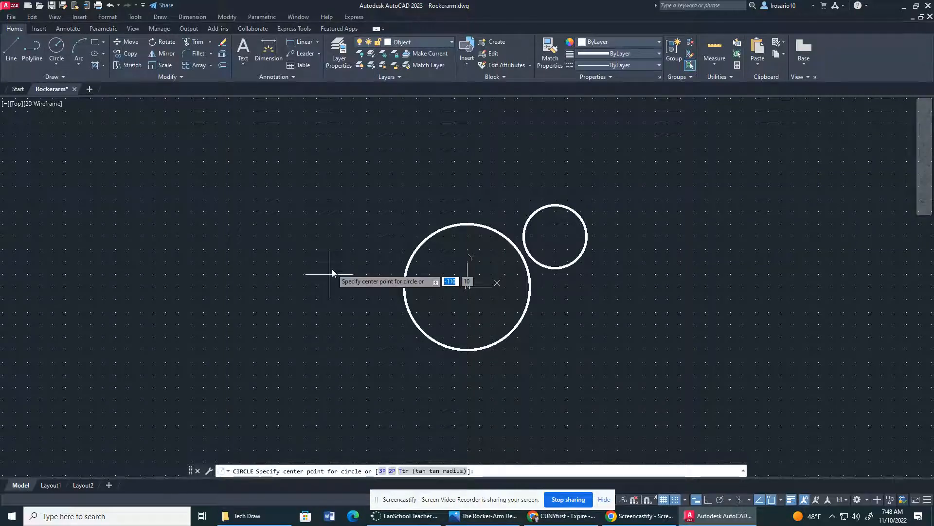
{"action": "type", "text": "-"}
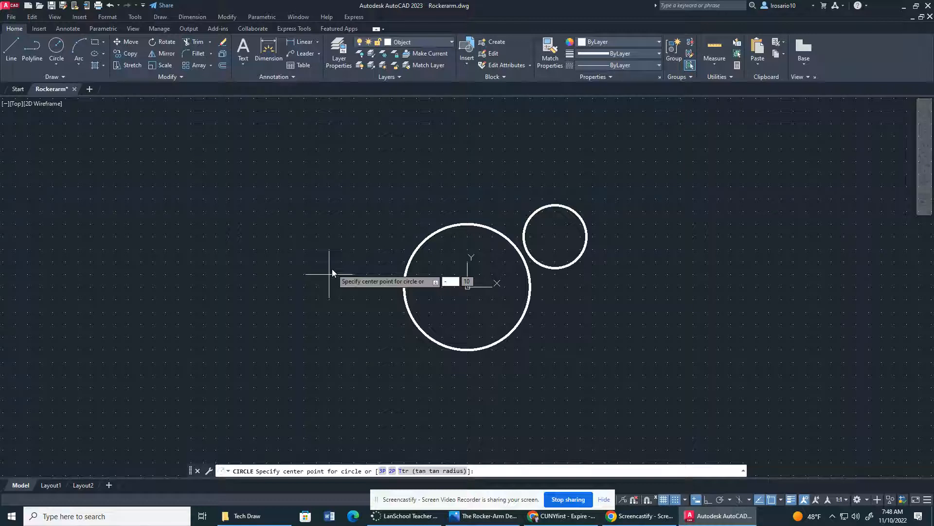
{"action": "type", "text": "50"}
{"action": "key", "text": "Tab"}
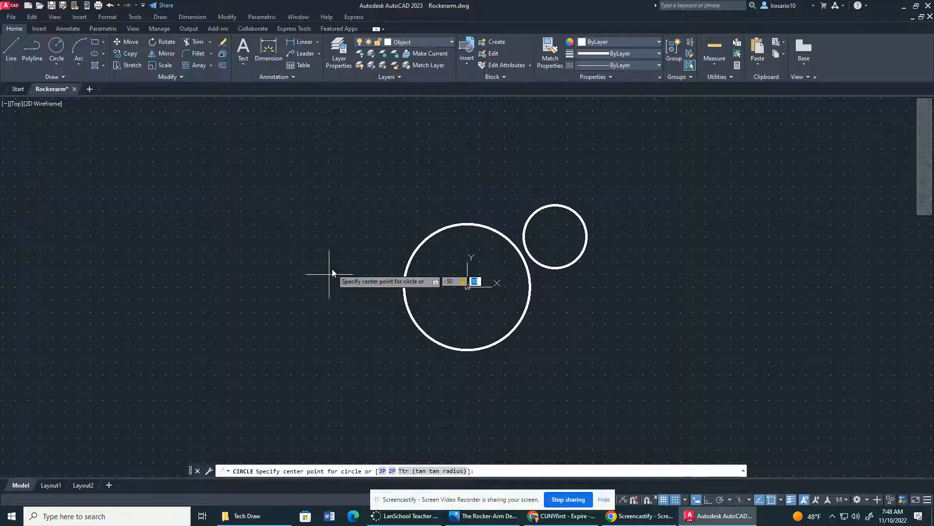
{"action": "type", "text": "-60"}
{"action": "key", "text": "Return"}
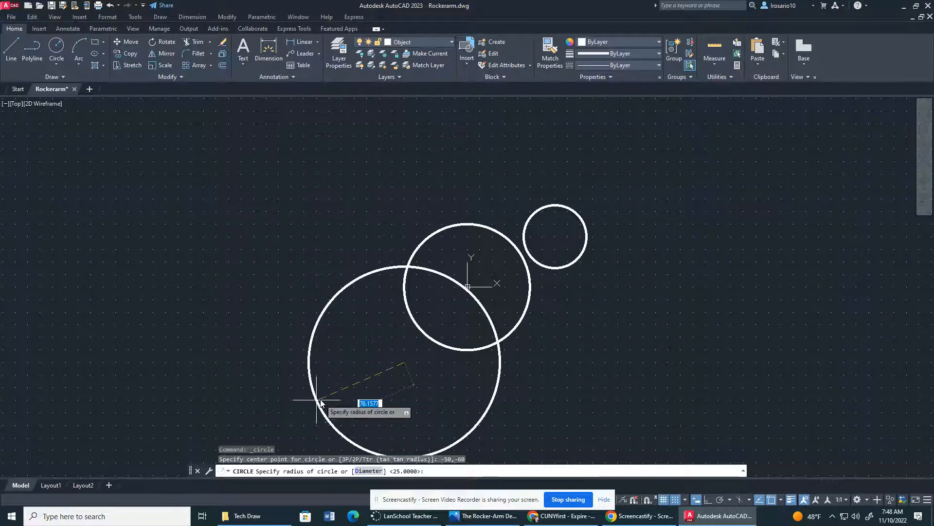
{"action": "type", "text": "25"}
{"action": "key", "text": "Return"}
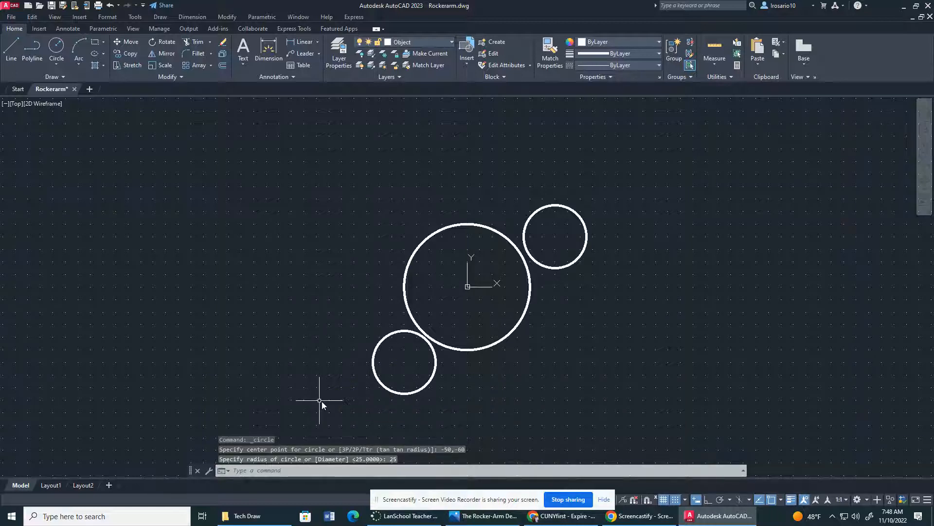
Step: Examine how the arcs and straight edges connect in the Rocker-Arm Design reference image
{"action": "left_click", "coordinate": [517, 518]}
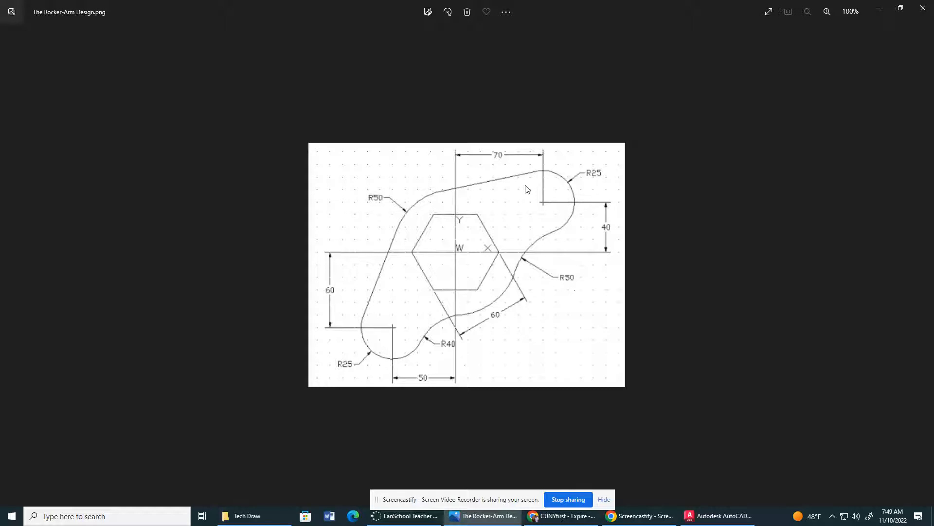
{"action": "left_click", "coordinate": [879, 8]}
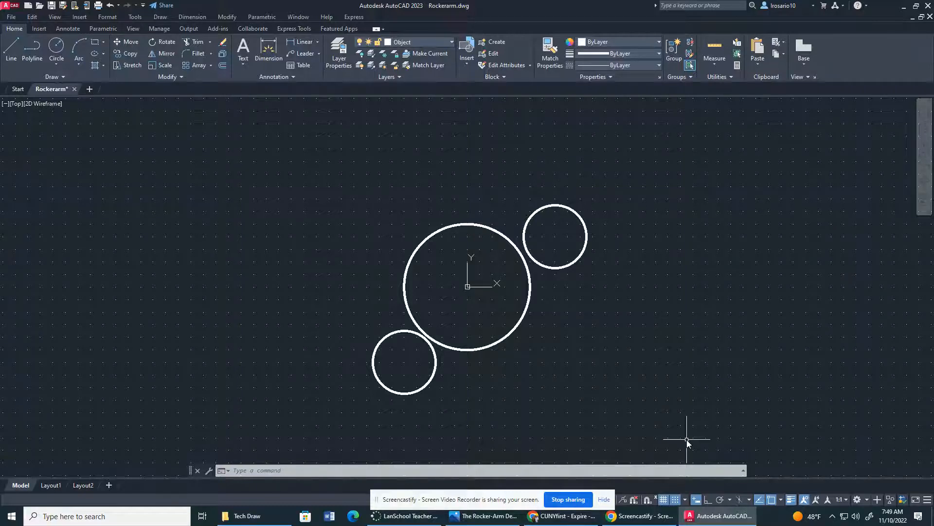
Step: Check which running object snap modes are enabled
{"action": "left_click_drag", "start_coordinate": [439, 494], "coordinate": [218, 475]}
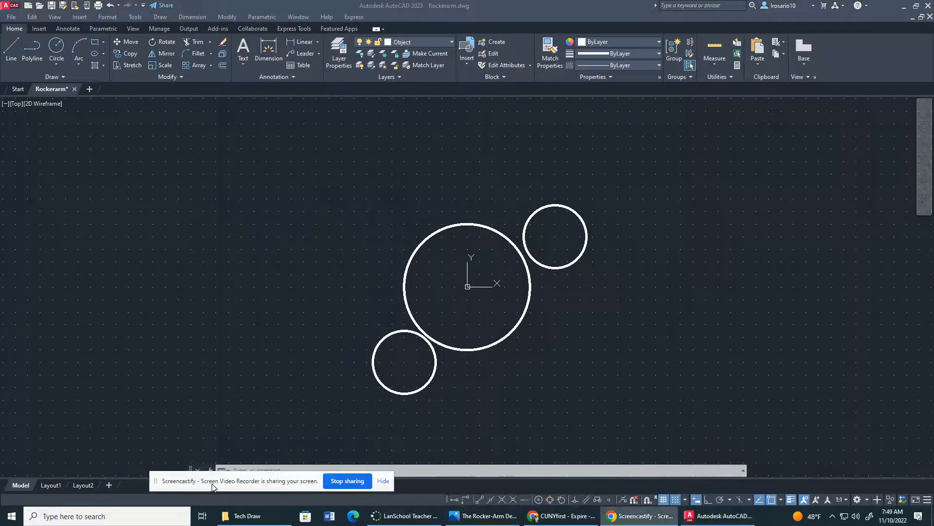
{"action": "left_click", "coordinate": [384, 482]}
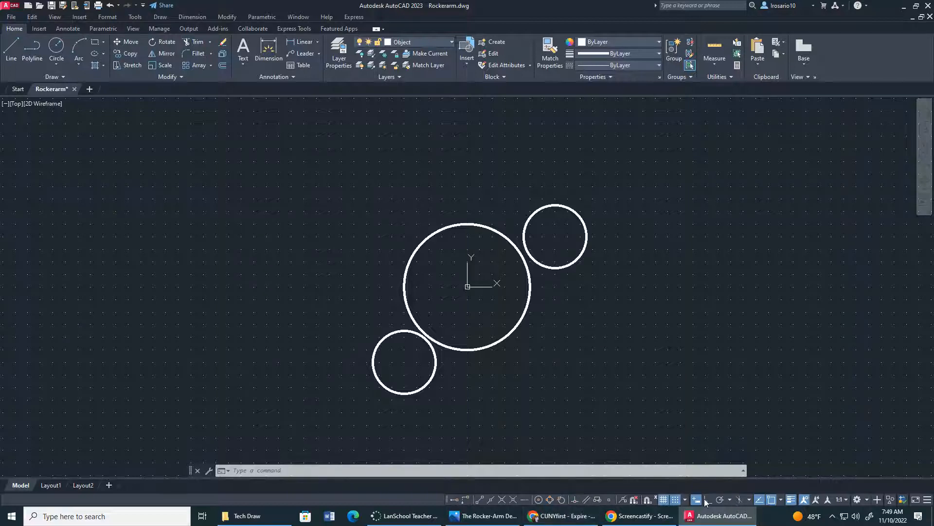
{"action": "left_click", "coordinate": [782, 500]}
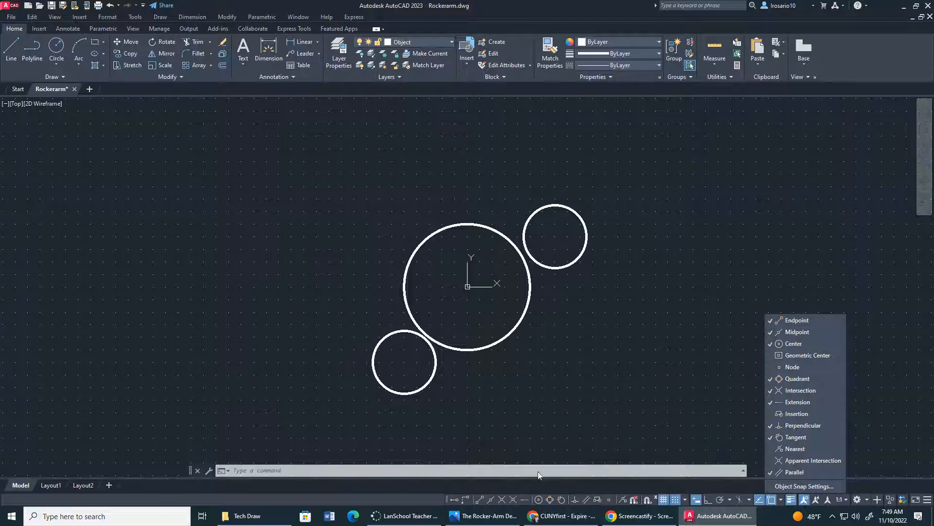
{"action": "left_click", "coordinate": [481, 441]}
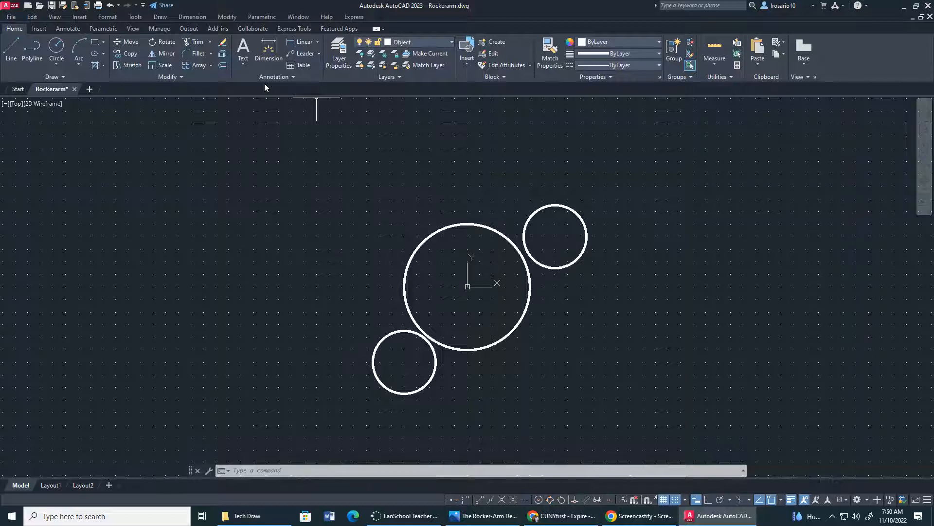
Step: Hide the Object Snap toolbar
{"action": "left_click", "coordinate": [136, 18]}
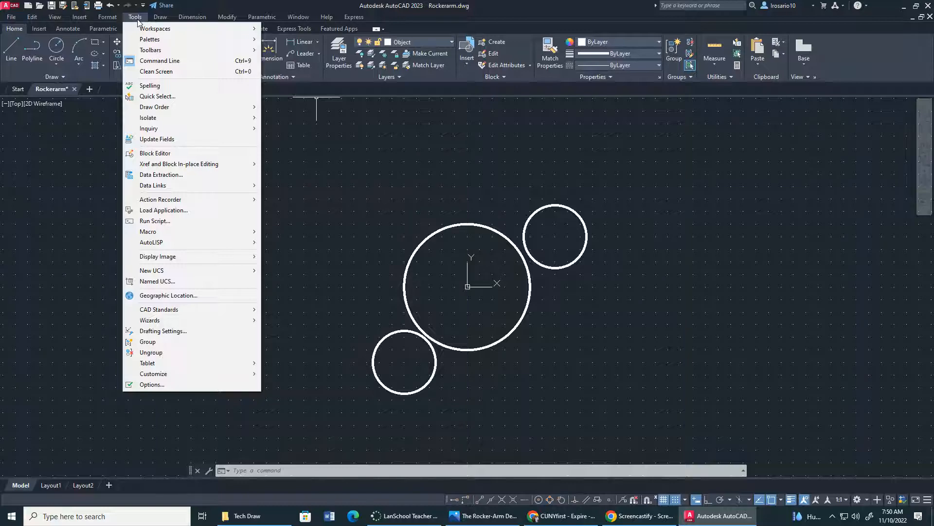
{"action": "mouse_move", "coordinate": [147, 50]}
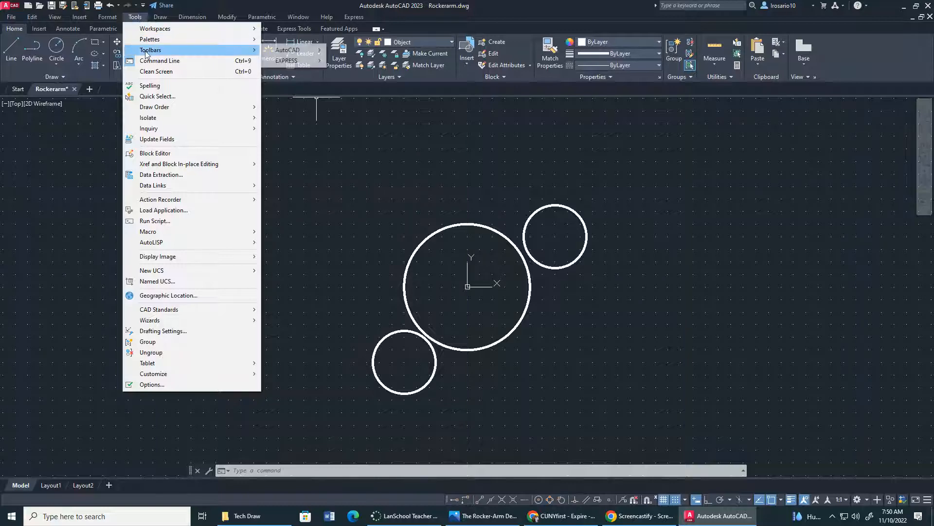
{"action": "mouse_move", "coordinate": [308, 51]}
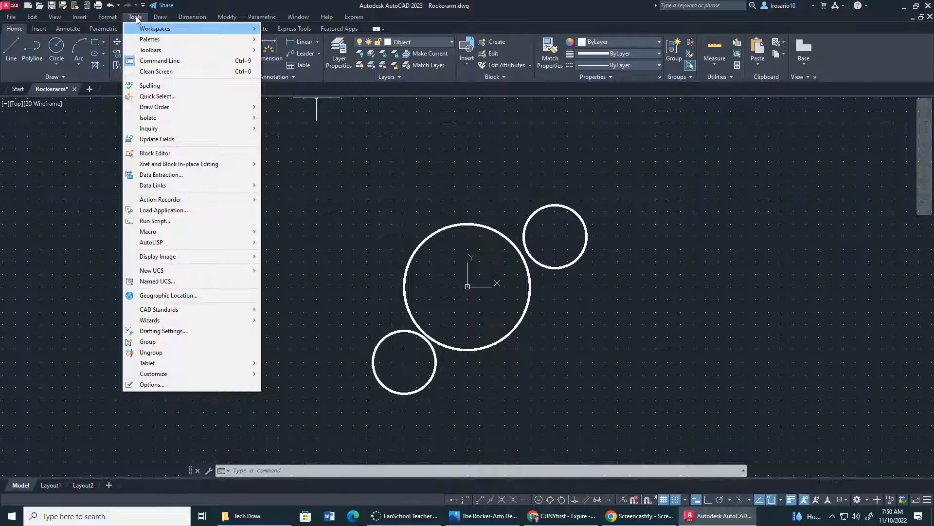
{"action": "mouse_move", "coordinate": [205, 50]}
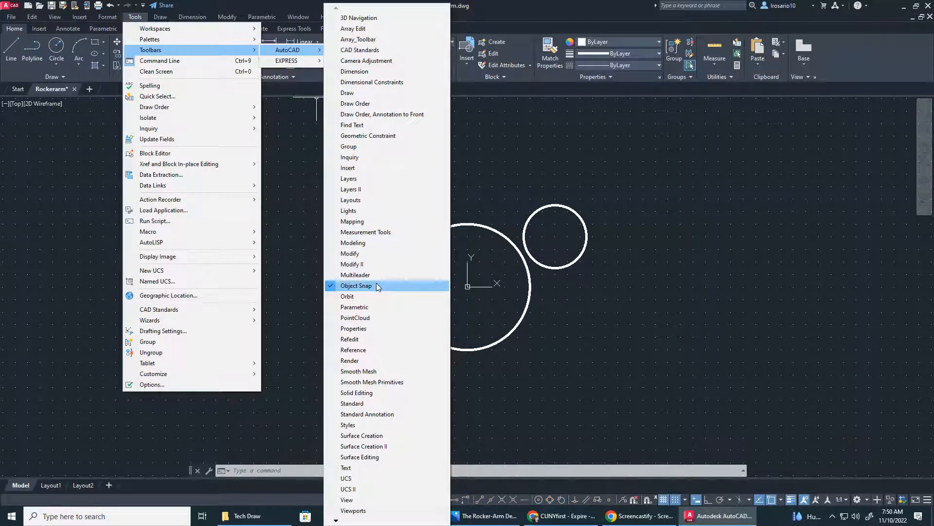
{"action": "left_click", "coordinate": [377, 286]}
Step: Display the Object Snap toolbar and dock it beside the status bar controls
{"action": "left_click", "coordinate": [135, 17]}
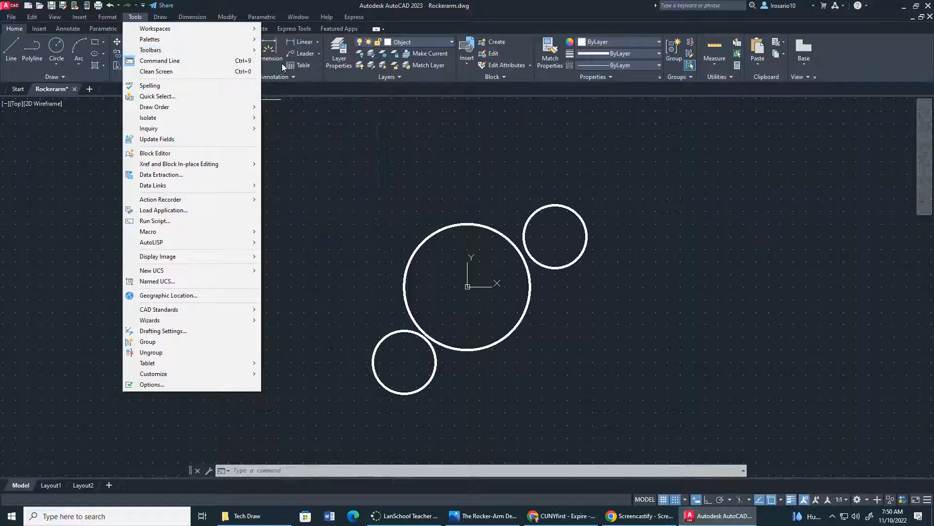
{"action": "mouse_move", "coordinate": [299, 52]}
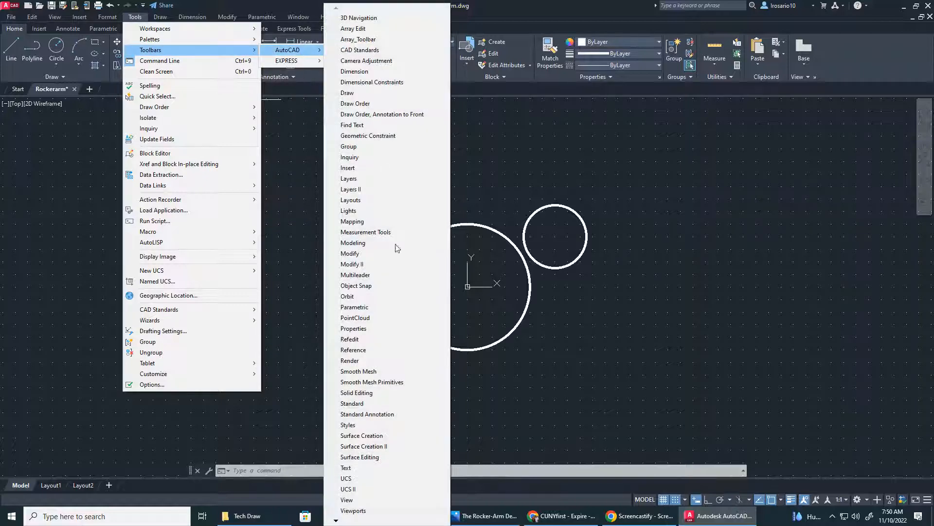
{"action": "left_click", "coordinate": [367, 286]}
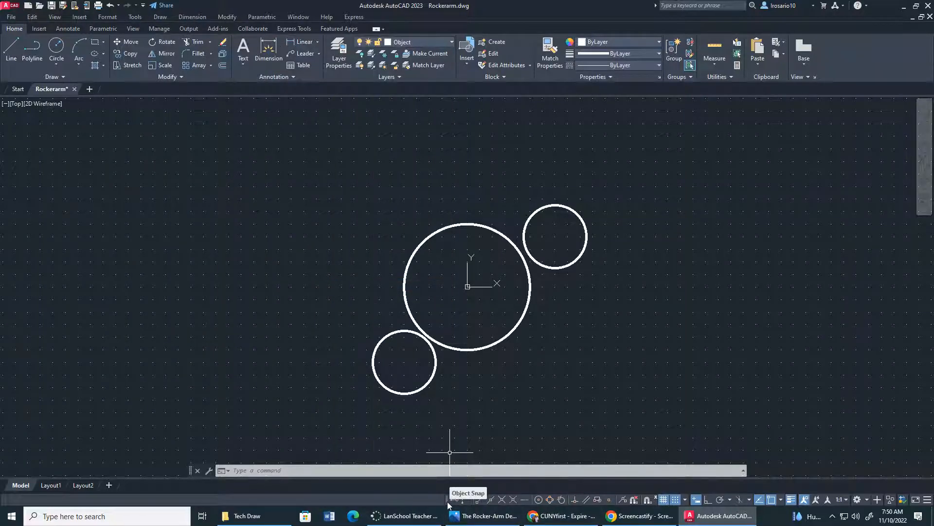
{"action": "left_click_drag", "start_coordinate": [447, 500], "coordinate": [402, 501]}
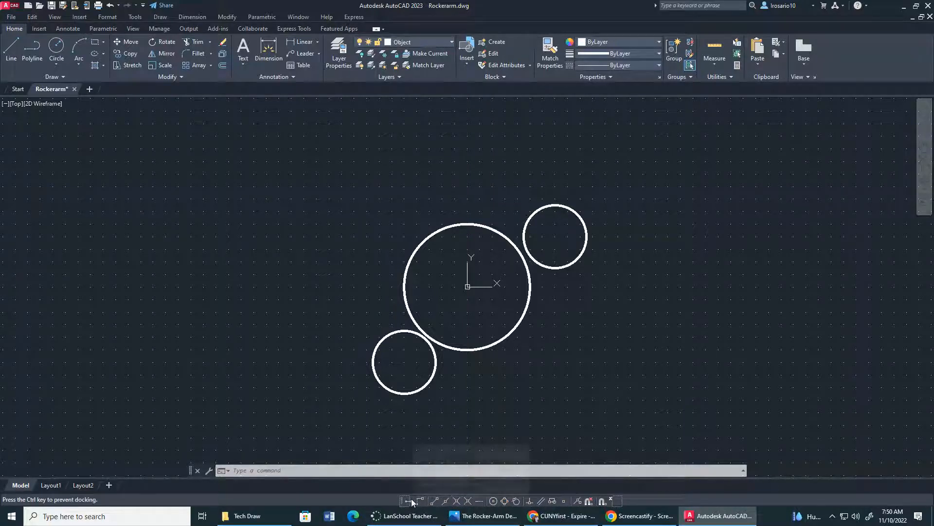
{"action": "left_click_drag", "start_coordinate": [416, 503], "coordinate": [416, 503]}
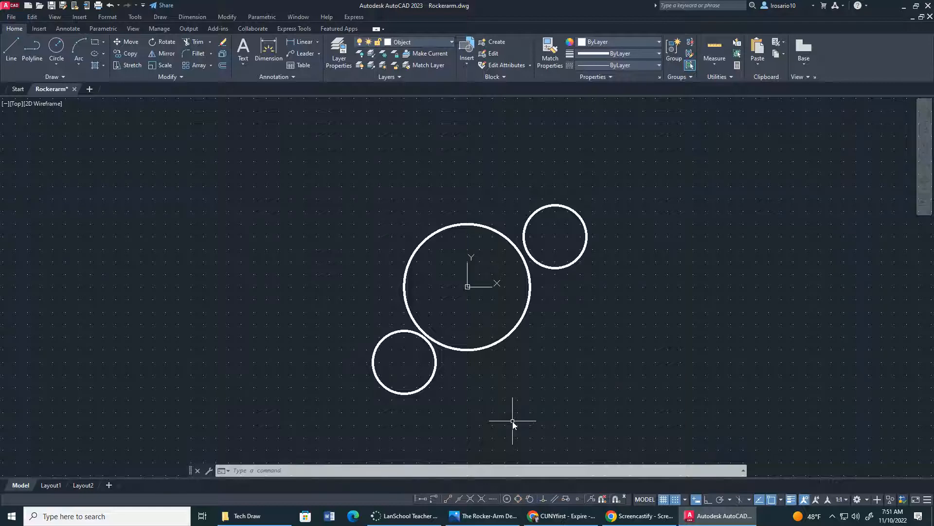
Step: Check the Rocker-Arm Design reference image and draw a line tangent to the tops of the central circle and the upper-right circle
{"action": "left_click", "coordinate": [484, 516]}
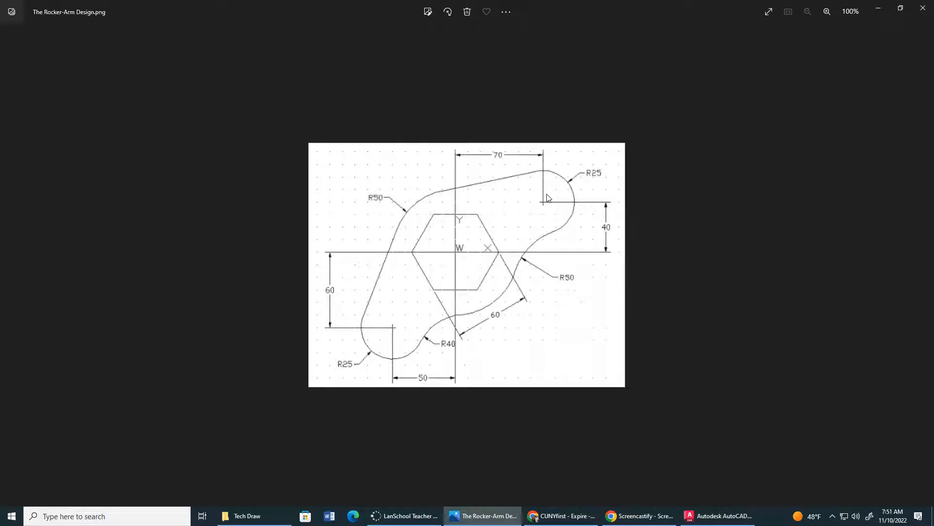
{"action": "left_click", "coordinate": [879, 8]}
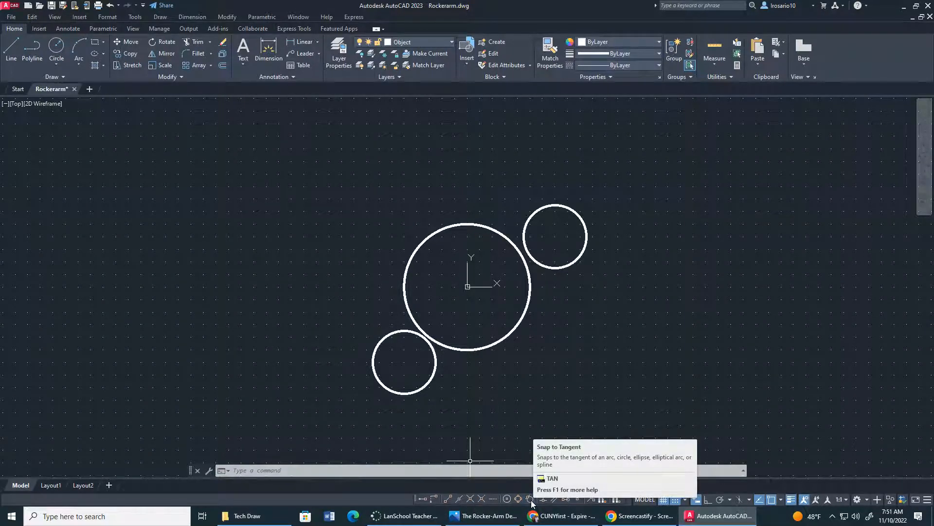
{"action": "left_click", "coordinate": [16, 53]}
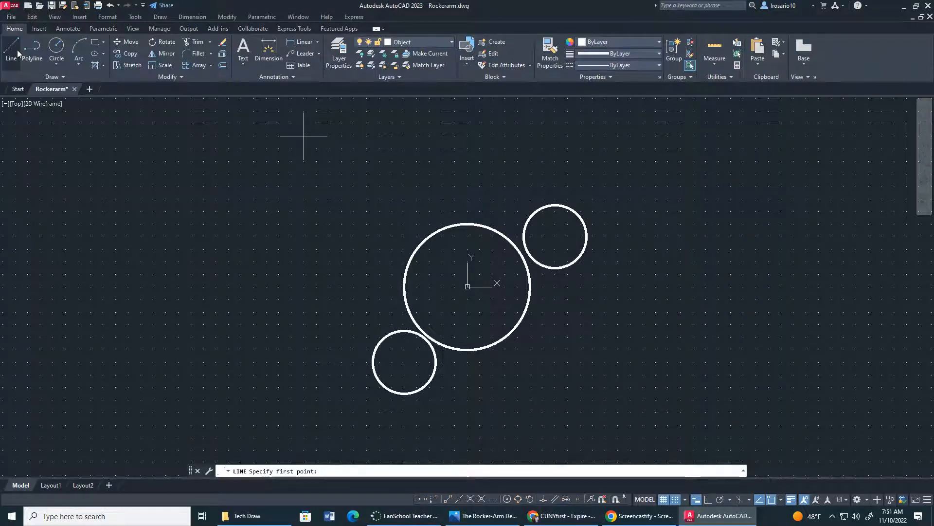
{"action": "left_click", "coordinate": [529, 499]}
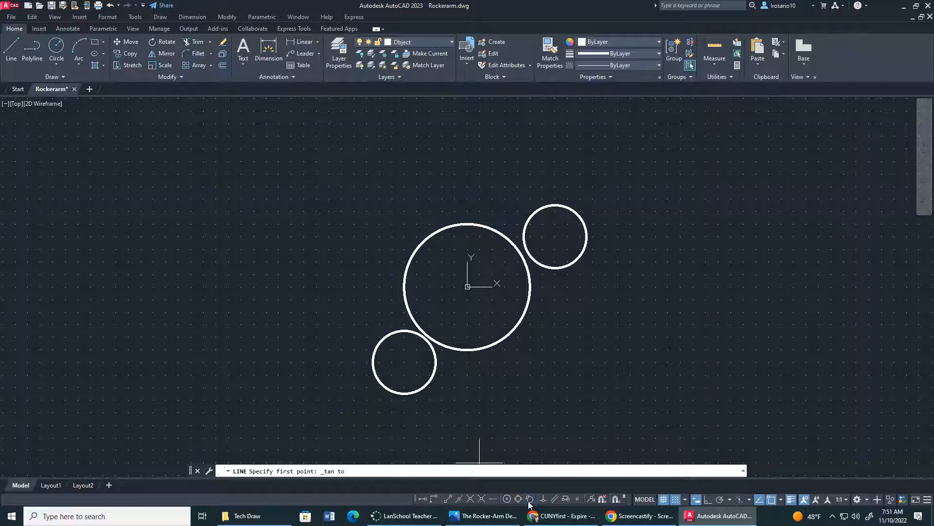
{"action": "left_click", "coordinate": [455, 227]}
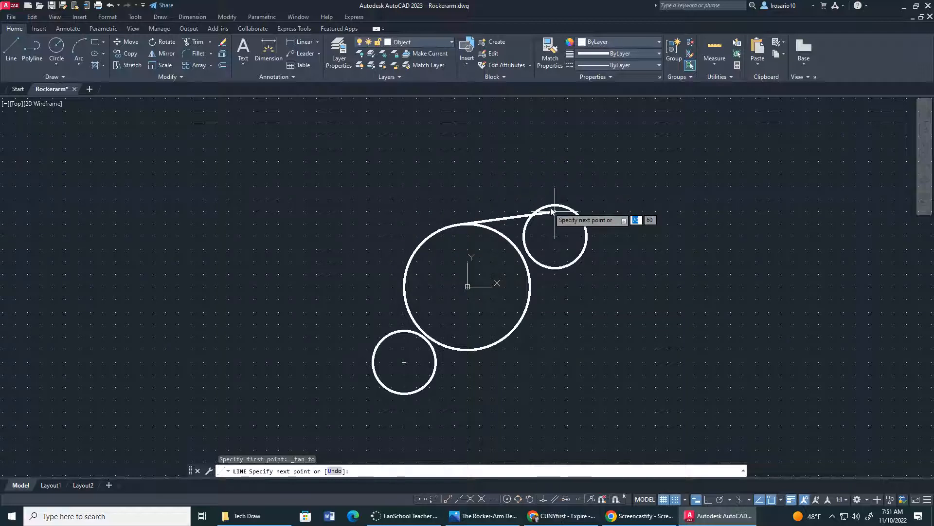
{"action": "left_click", "coordinate": [532, 501]}
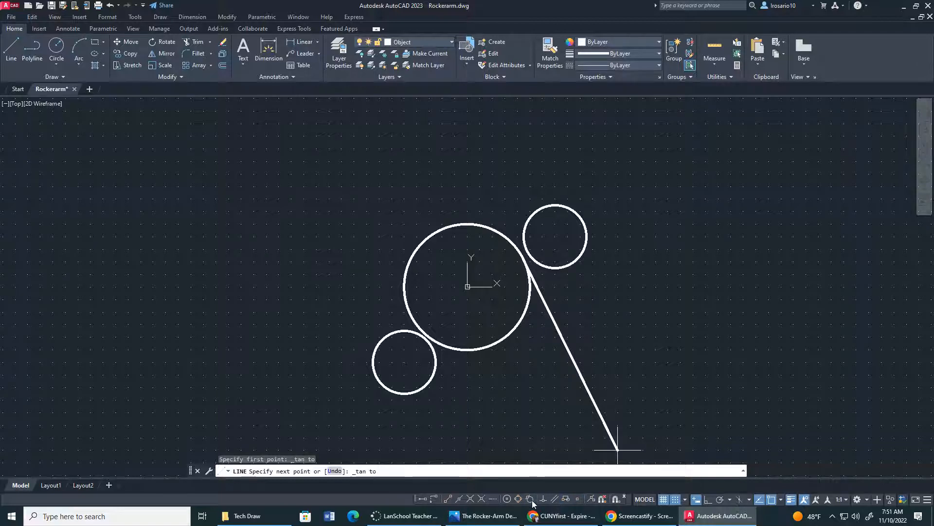
{"action": "left_click", "coordinate": [541, 210]}
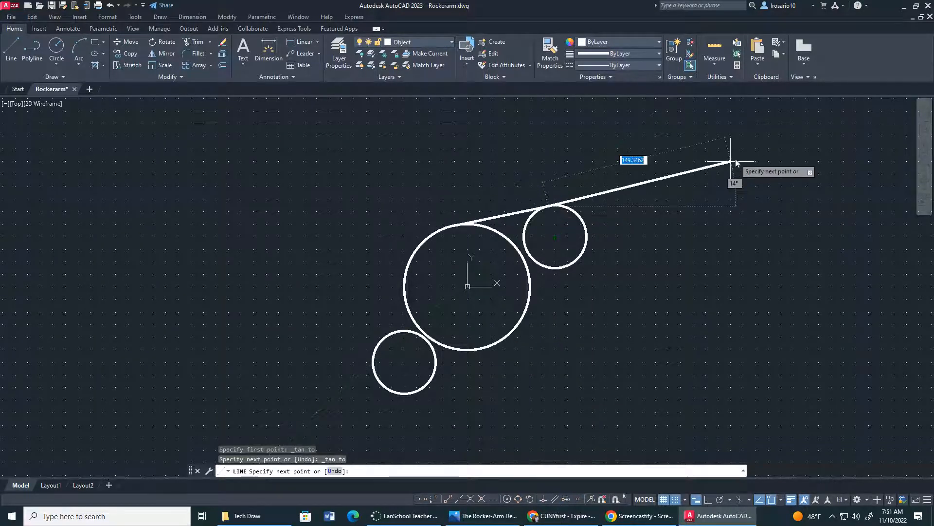
{"action": "key", "text": "Escape"}
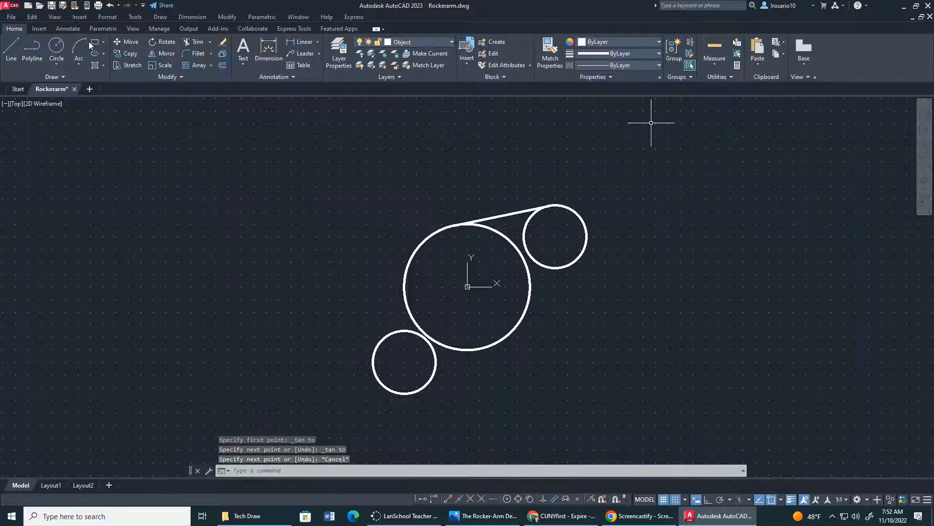
Step: Draw a line tangent to the left sides of the central circle and the lower-left circle
{"action": "left_click", "coordinate": [15, 47]}
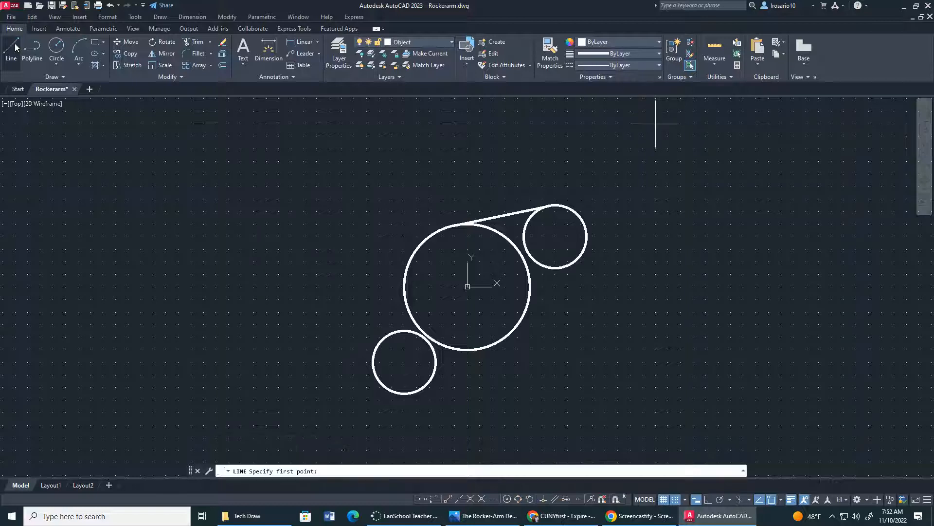
{"action": "left_click", "coordinate": [530, 502]}
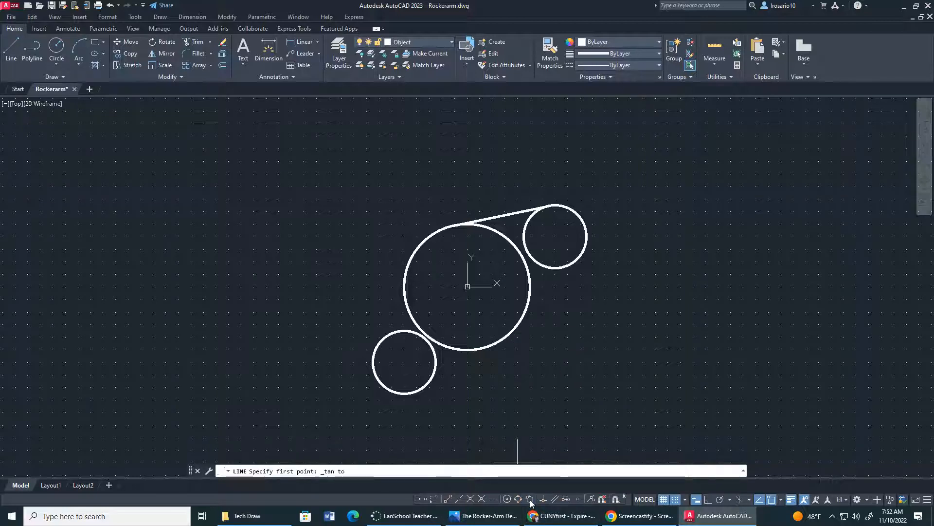
{"action": "left_click", "coordinate": [411, 273]}
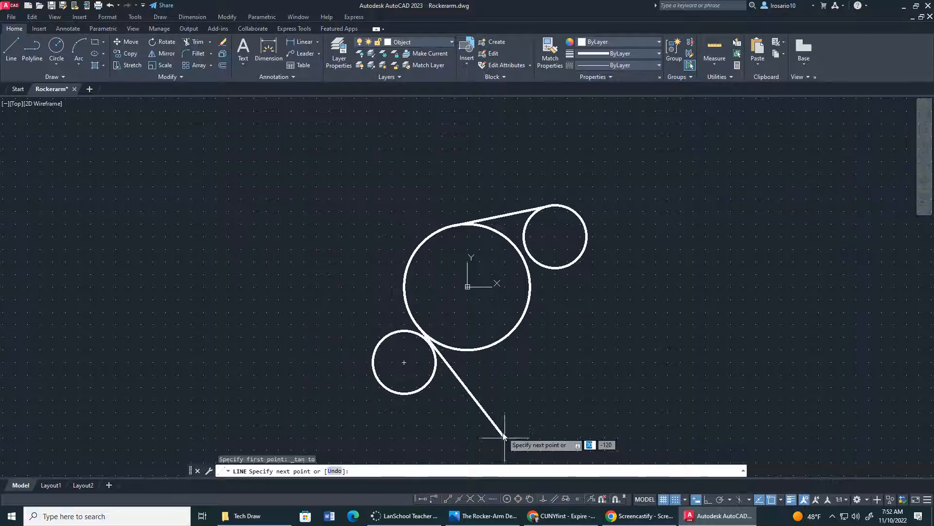
{"action": "left_click", "coordinate": [530, 498]}
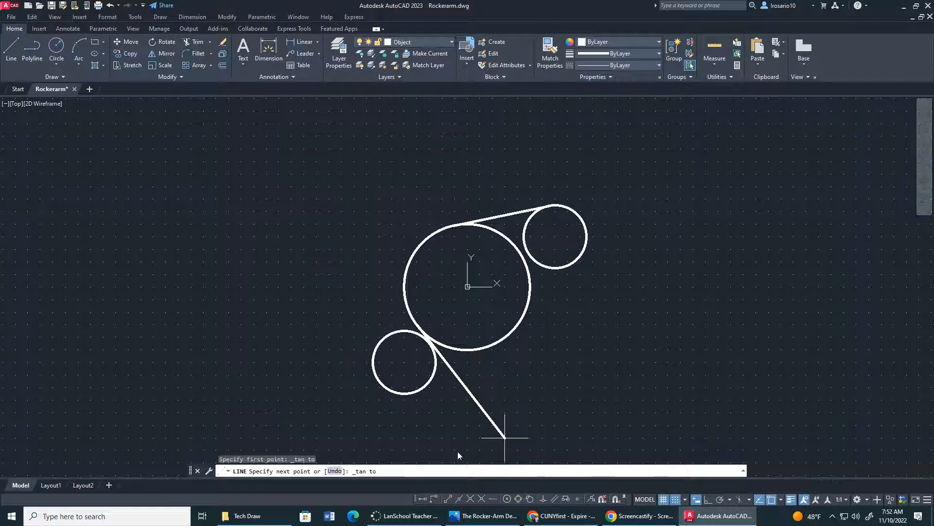
{"action": "left_click", "coordinate": [378, 346]}
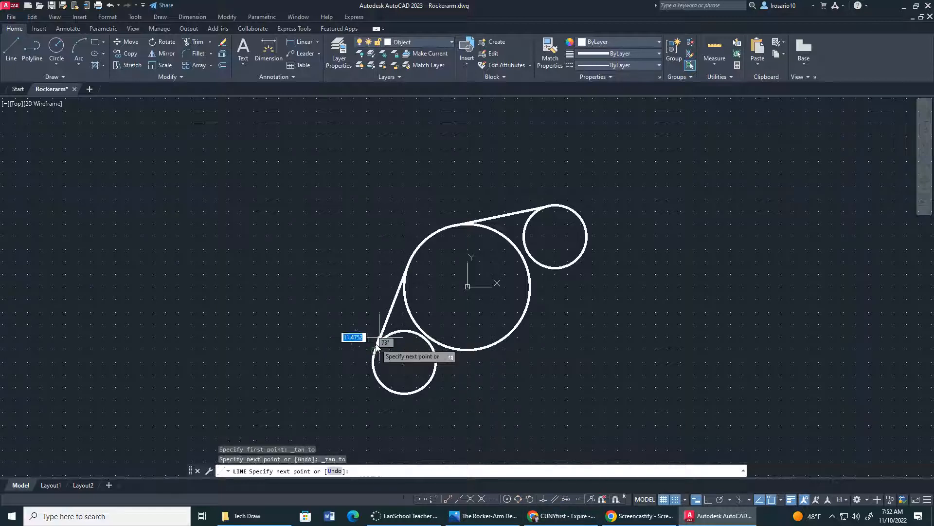
{"action": "key", "text": "Escape"}
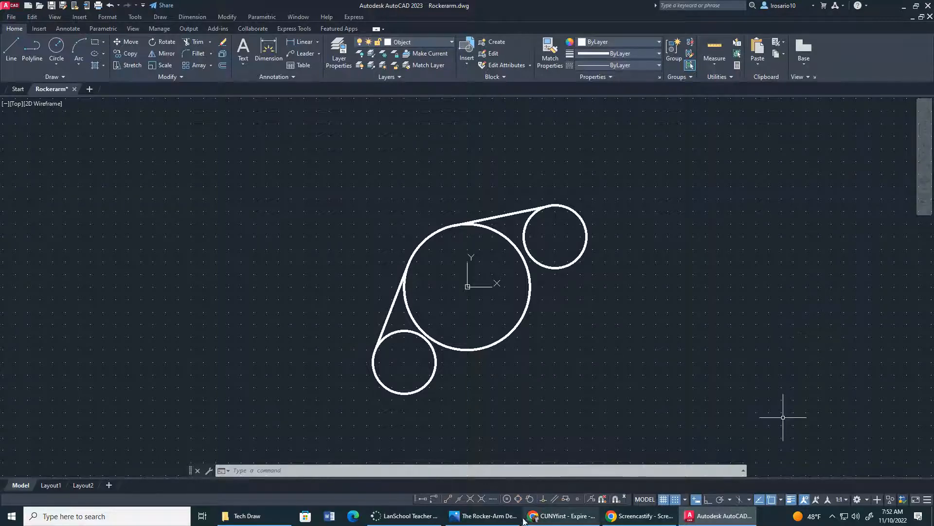
Step: Check the Rocker-Arm Design reference image and draw a radius 50 circle tangent to the upper-right circle's underside and the central circle's right side
{"action": "left_click", "coordinate": [507, 520]}
{"action": "left_click", "coordinate": [507, 520]}
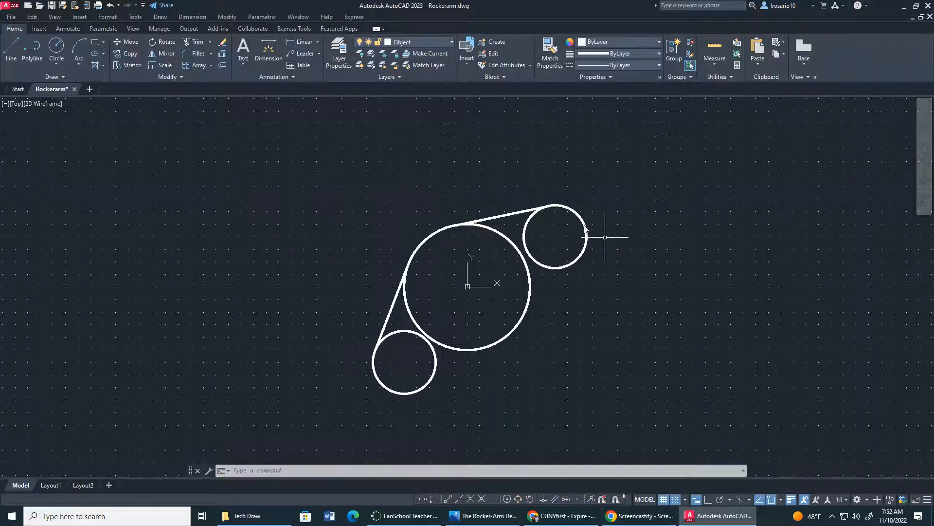
{"action": "left_click", "coordinate": [512, 513]}
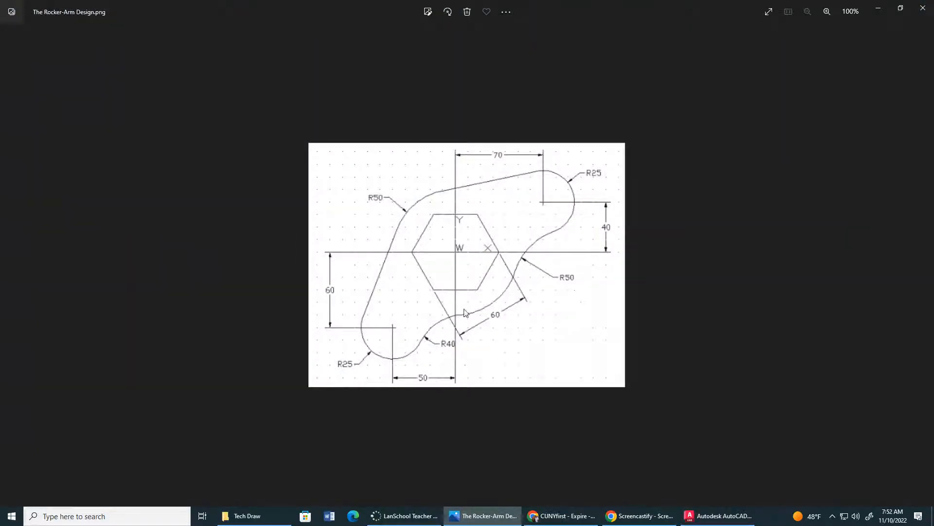
{"action": "left_click", "coordinate": [877, 13]}
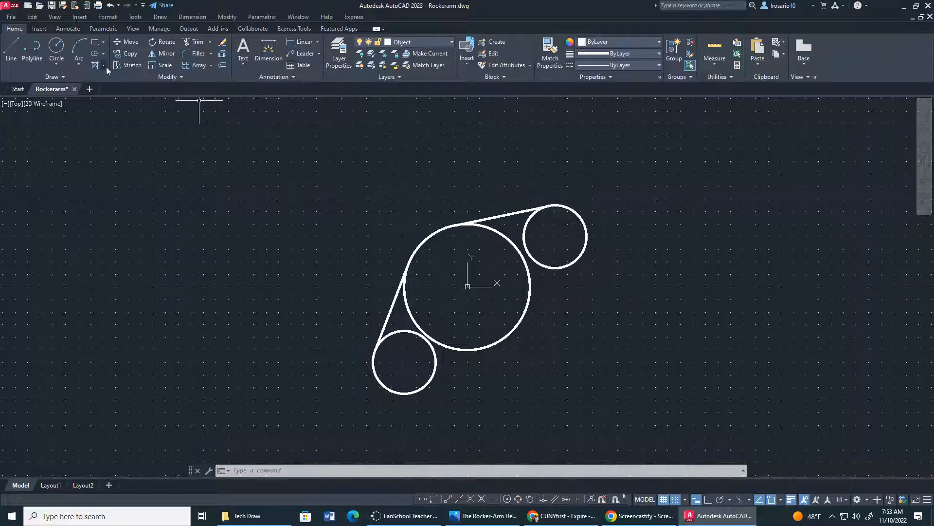
{"action": "left_click", "coordinate": [56, 67]}
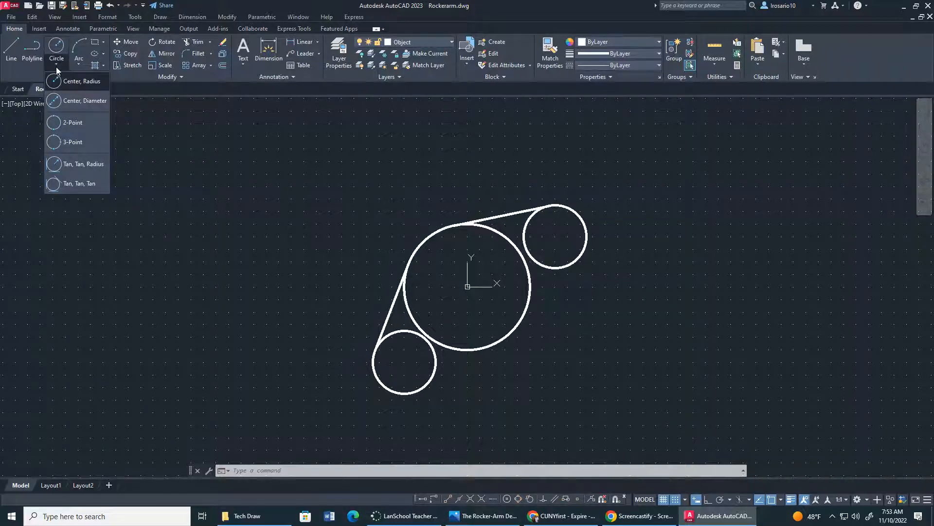
{"action": "left_click", "coordinate": [57, 68]}
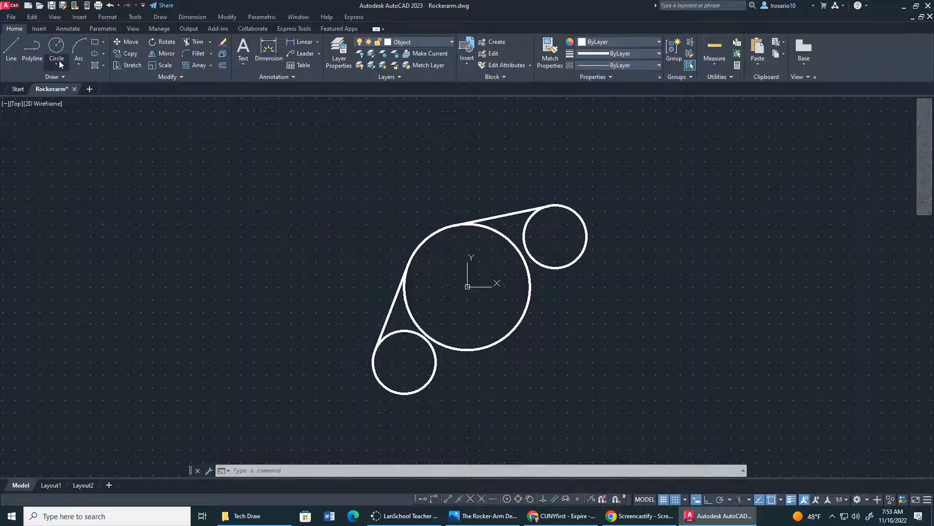
{"action": "left_click", "coordinate": [59, 65]}
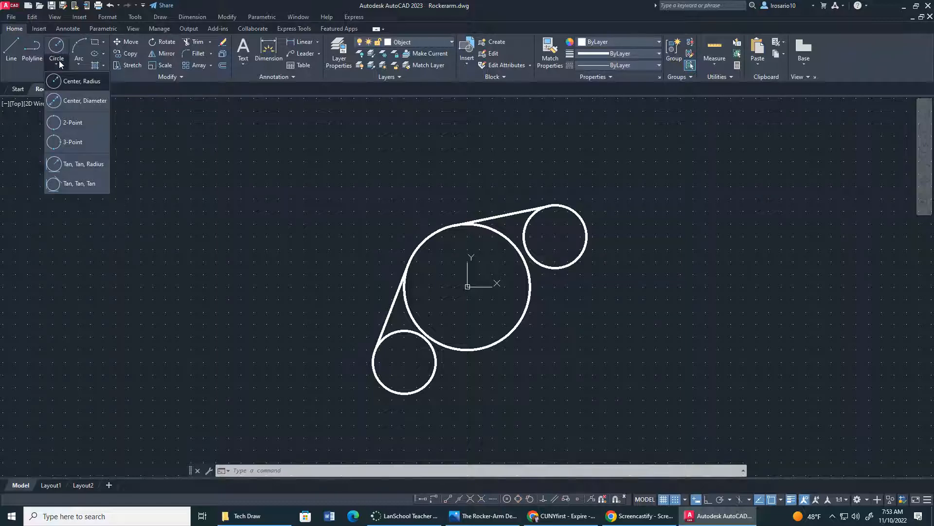
{"action": "left_click", "coordinate": [82, 166]}
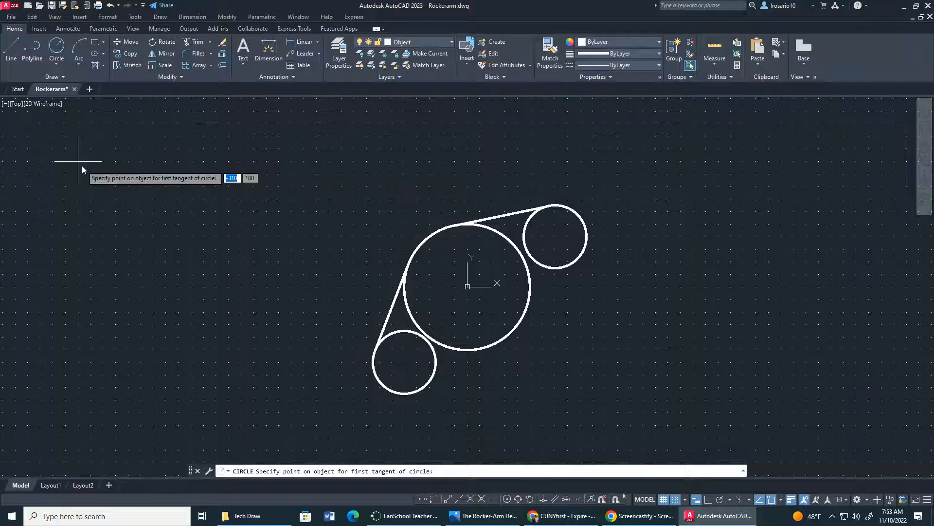
{"action": "left_click", "coordinate": [568, 263]}
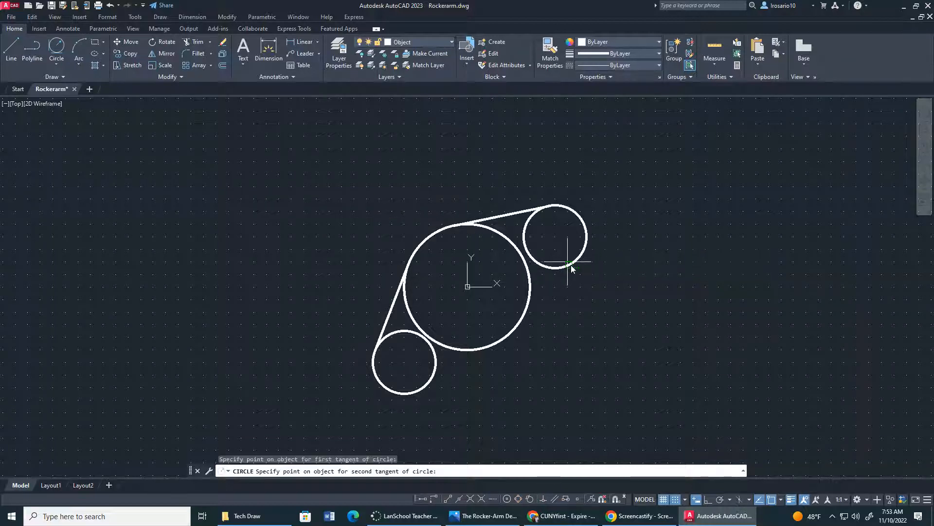
{"action": "left_click", "coordinate": [528, 303]}
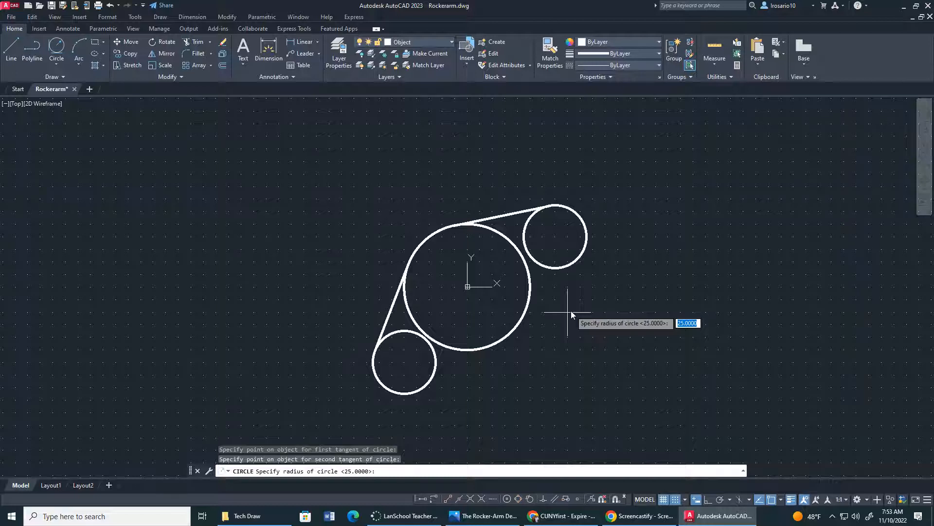
{"action": "type", "text": "50"}
{"action": "key", "text": "Return"}
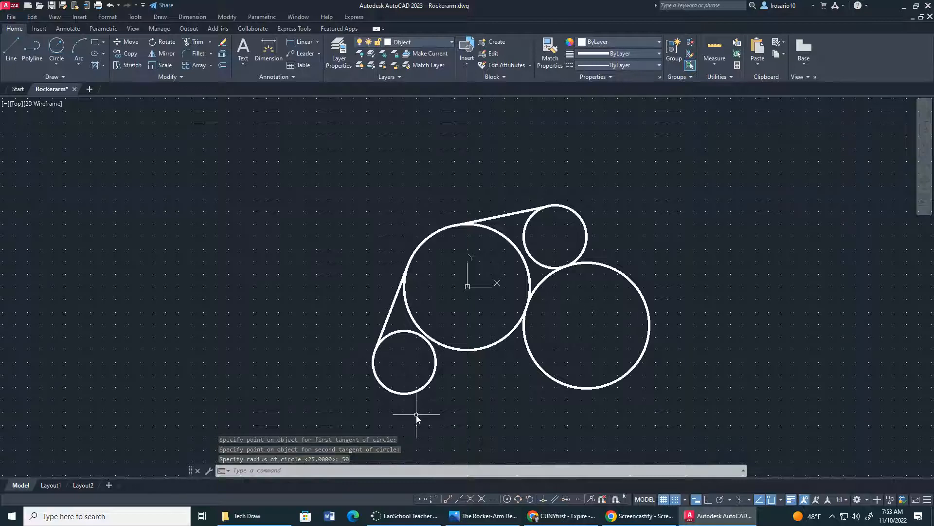
Step: Draw a radius 40 circle tangent to the central circle's underside and the lower-left circle's right side
{"action": "left_click", "coordinate": [56, 64]}
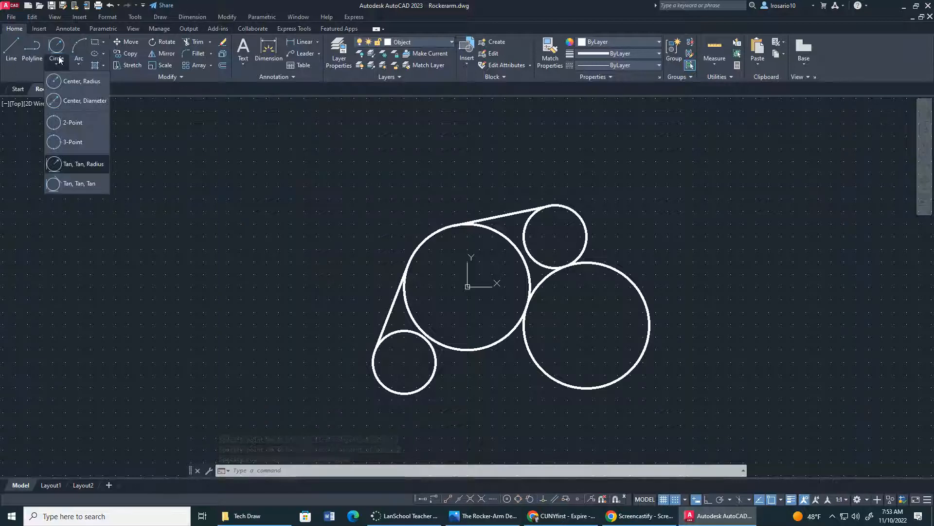
{"action": "left_click", "coordinate": [54, 164]}
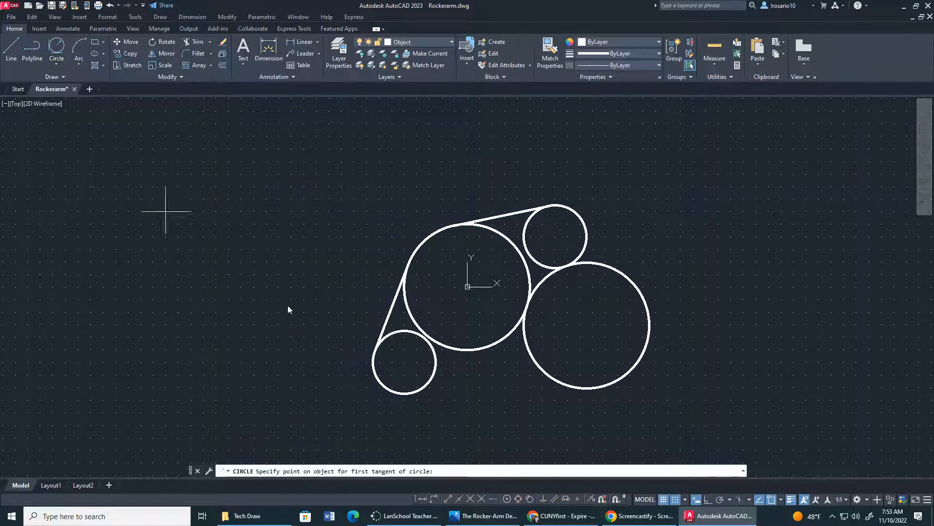
{"action": "left_click", "coordinate": [455, 349]}
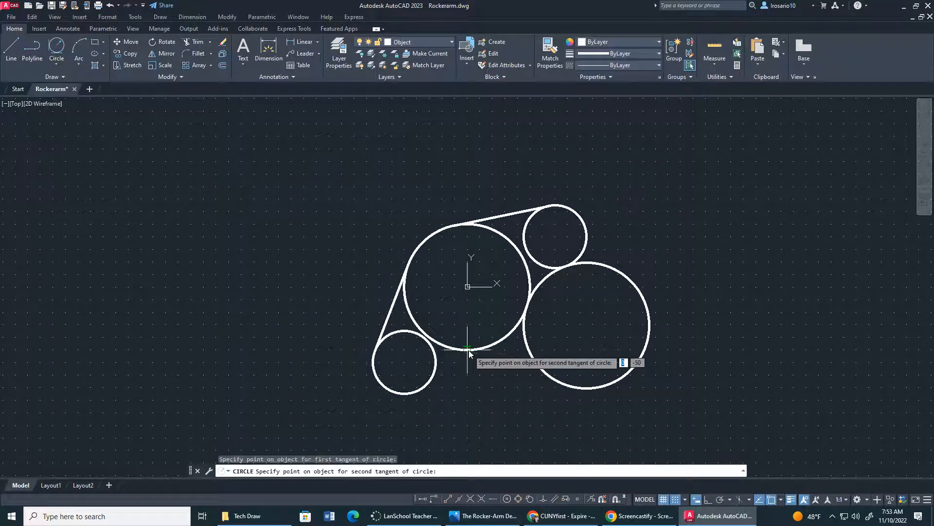
{"action": "left_click", "coordinate": [427, 385]}
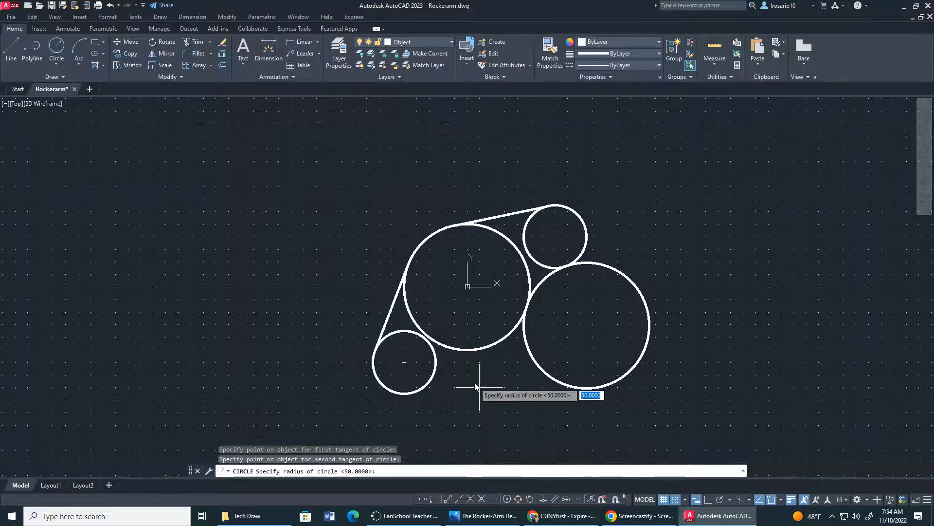
{"action": "type", "text": "40"}
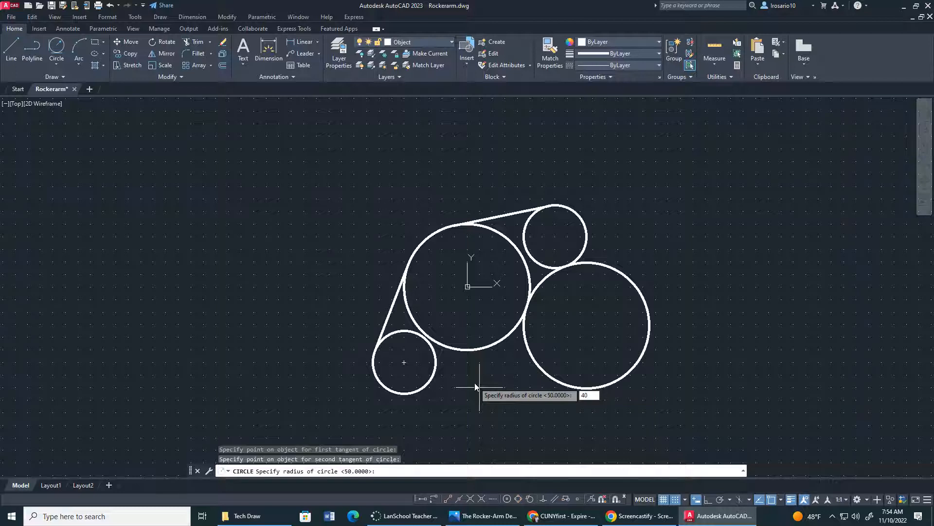
{"action": "key", "text": "Return"}
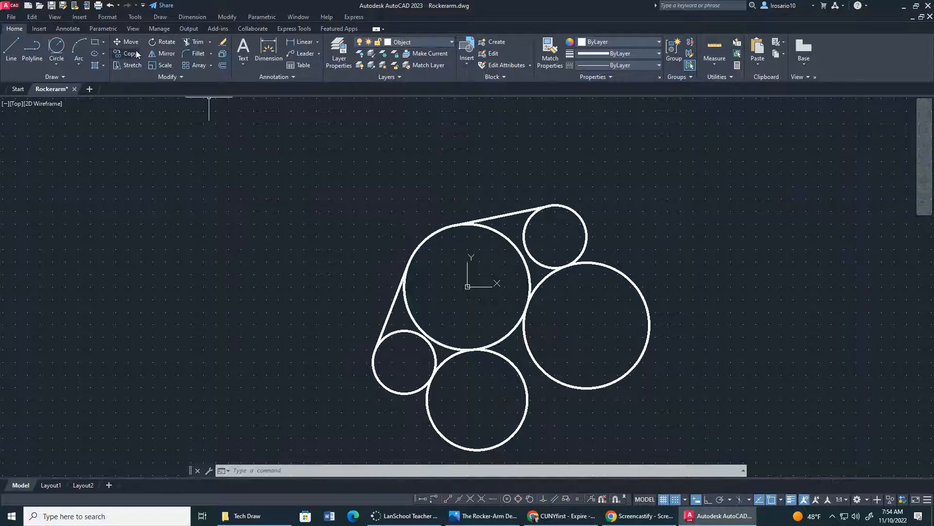
Step: Trim the inner arcs of the base circles and the outer arcs of both tangent circles, leaving one continuous rocker arm outline
{"action": "left_click", "coordinate": [188, 42]}
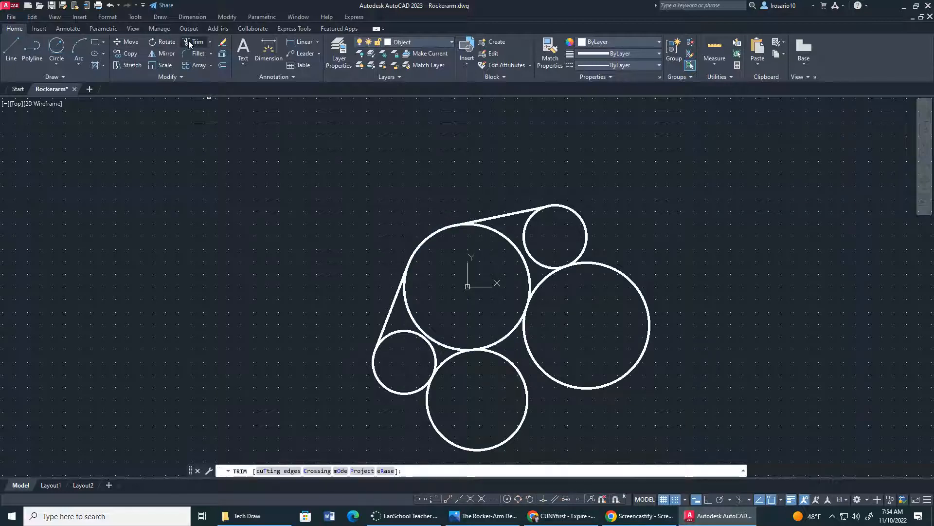
{"action": "left_click", "coordinate": [399, 332]}
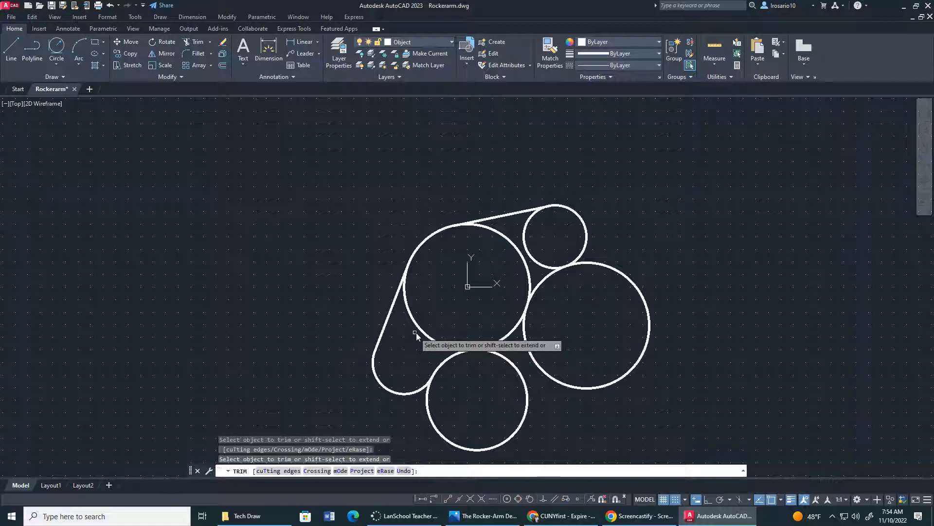
{"action": "left_click", "coordinate": [421, 332]}
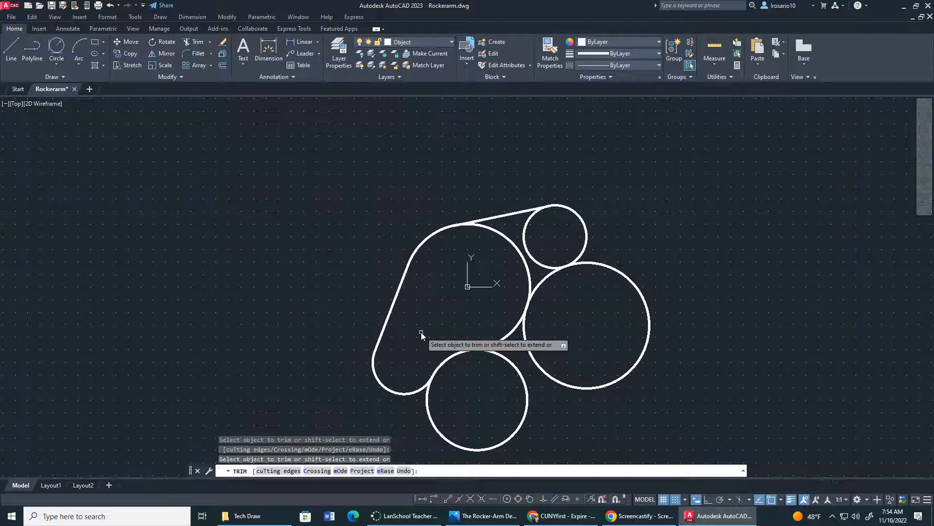
{"action": "left_click", "coordinate": [516, 250]}
{"action": "left_click", "coordinate": [524, 241]}
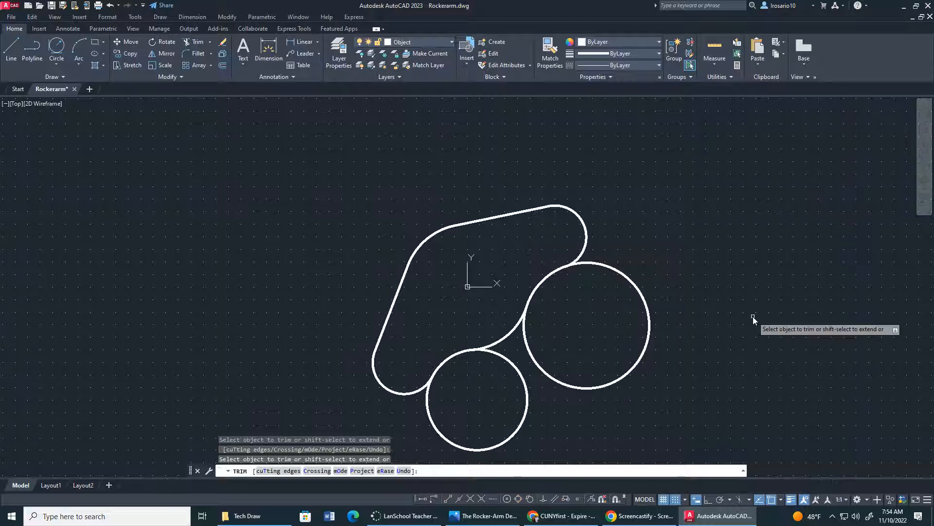
{"action": "left_click", "coordinate": [647, 309]}
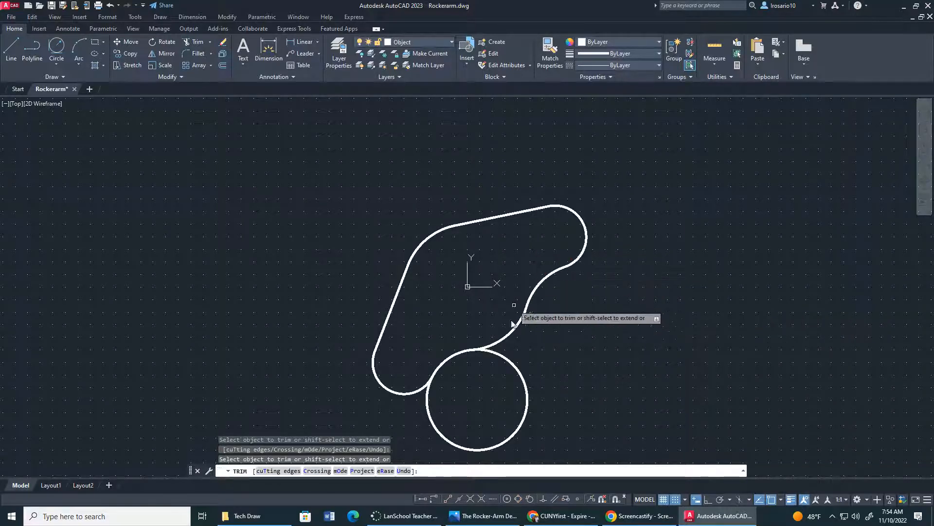
{"action": "left_click", "coordinate": [525, 386]}
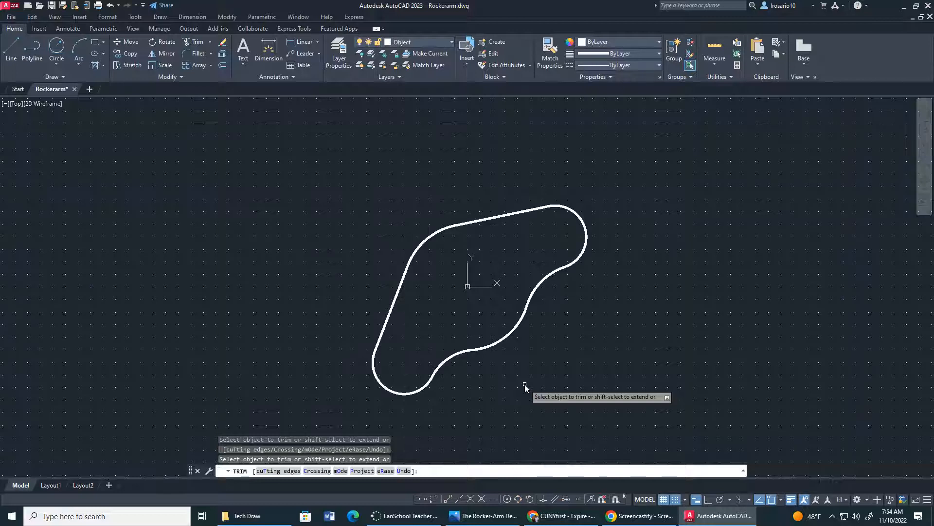
{"action": "key", "text": "Escape"}
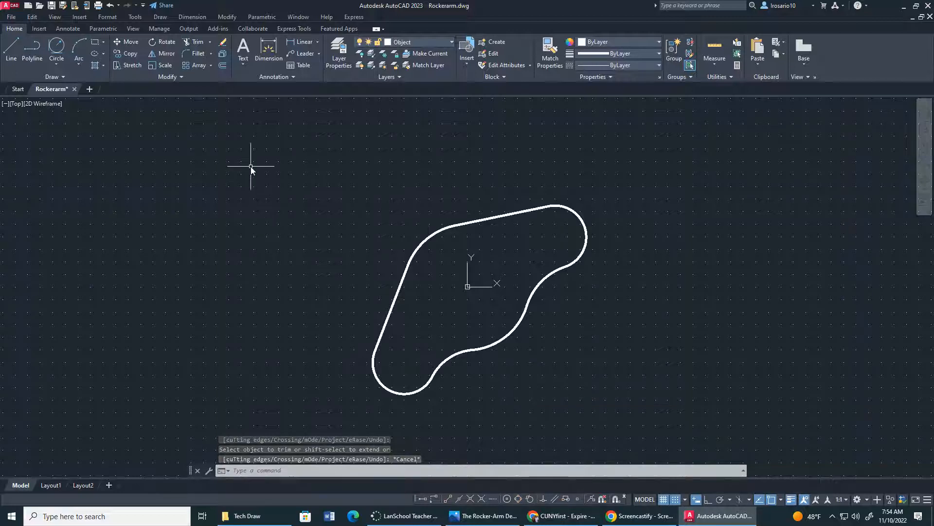
Step: Draw a six-sided polygon centered at 0,0, circumscribed about a circle of radius 30
{"action": "left_click", "coordinate": [104, 43]}
{"action": "left_click", "coordinate": [103, 46]}
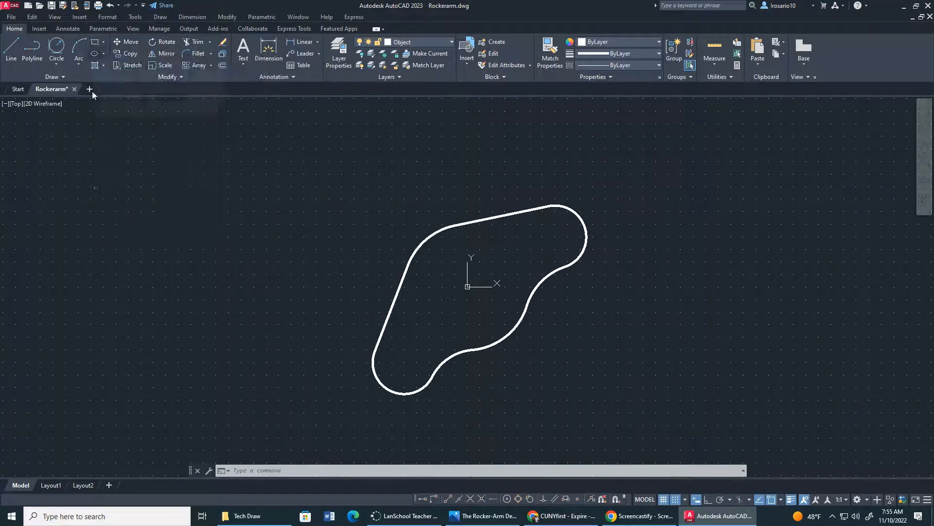
{"action": "left_click", "coordinate": [103, 46]}
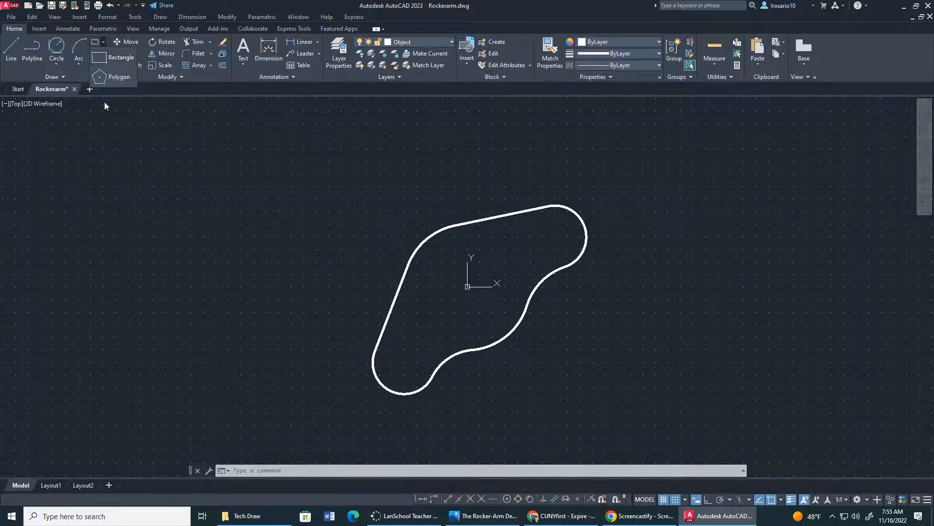
{"action": "left_click", "coordinate": [106, 80]}
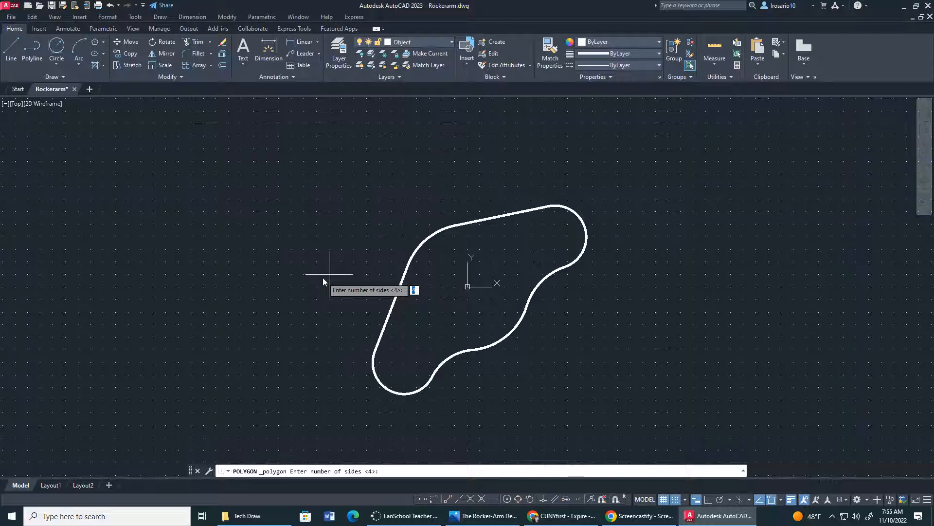
{"action": "type", "text": "6"}
{"action": "key", "text": "Return"}
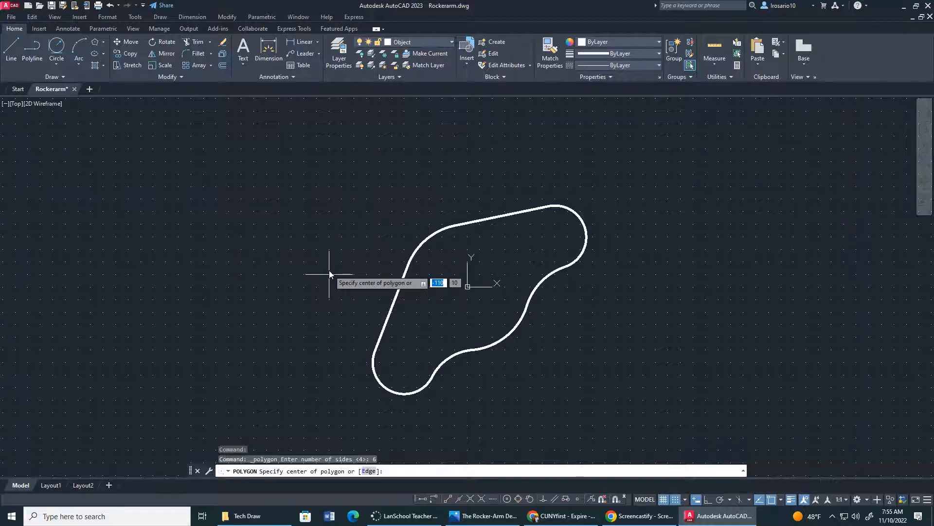
{"action": "type", "text": "0"}
{"action": "key", "text": "Tab"}
{"action": "type", "text": "0"}
{"action": "key", "text": "Return"}
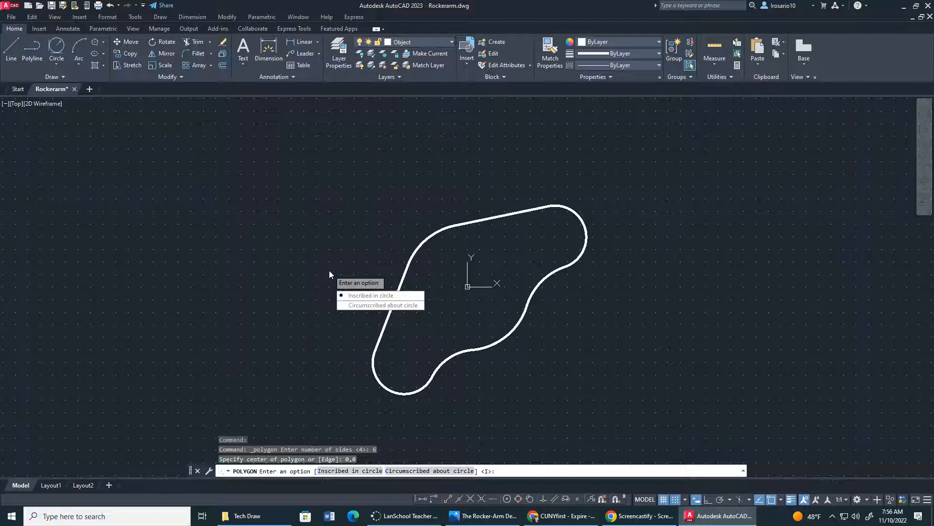
{"action": "key", "text": "Down"}
{"action": "key", "text": "Down"}
{"action": "key", "text": "Return"}
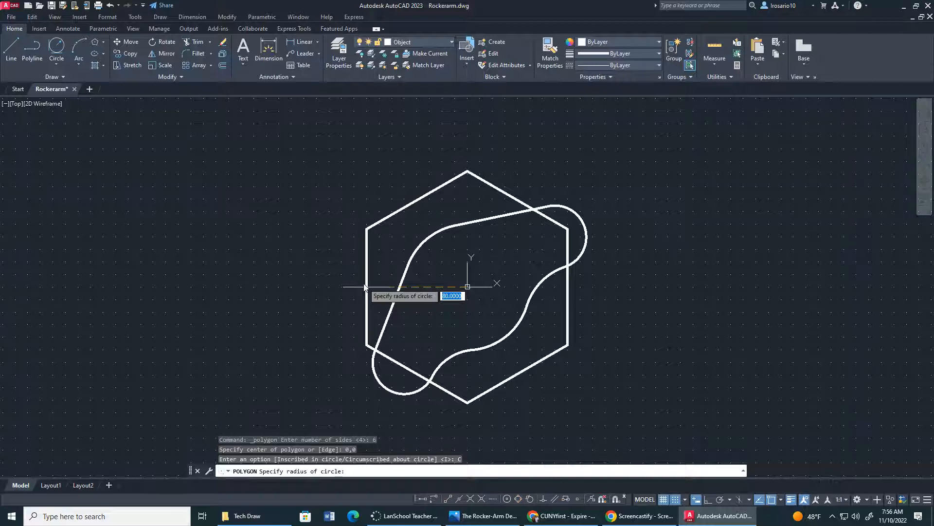
{"action": "type", "text": "30"}
{"action": "key", "text": "Return"}
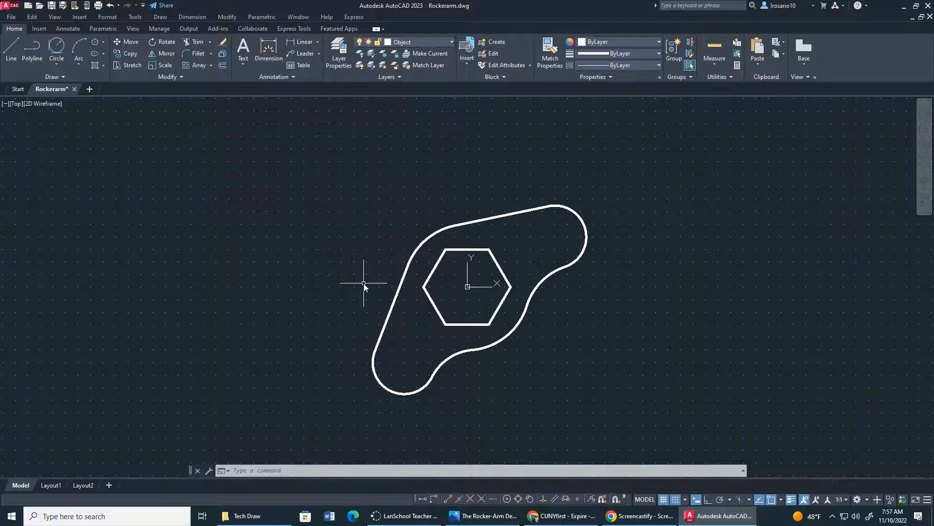
{"action": "left_click", "coordinate": [106, 42]}
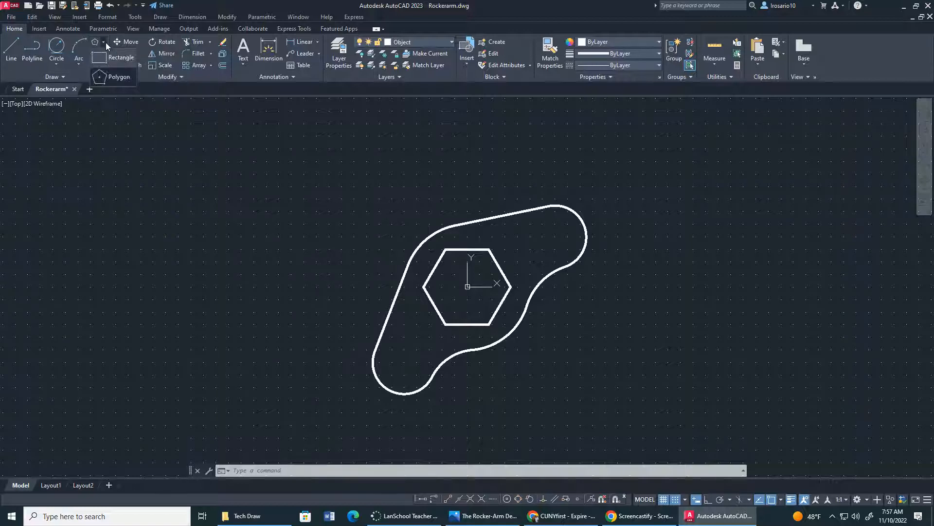
{"action": "left_click", "coordinate": [109, 74]}
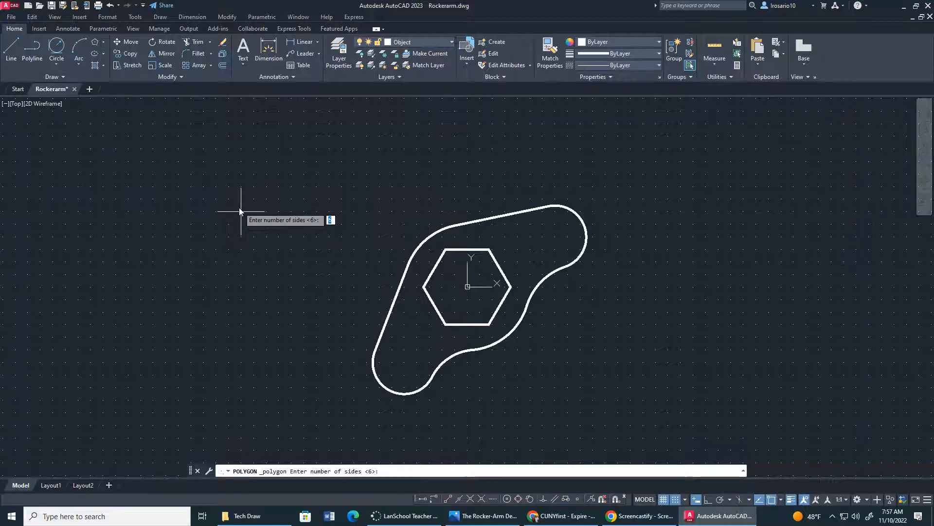
{"action": "type", "text": "4"}
{"action": "key", "text": "Return"}
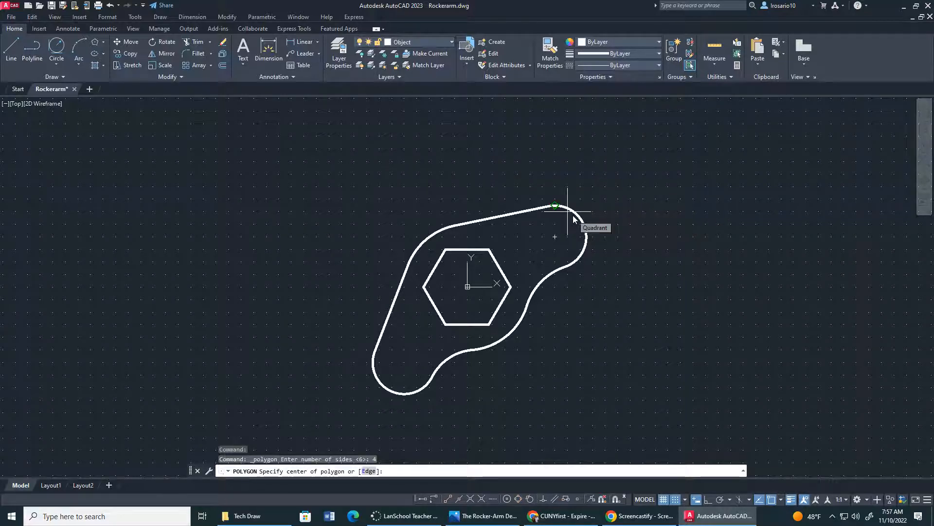
{"action": "left_click", "coordinate": [555, 238]}
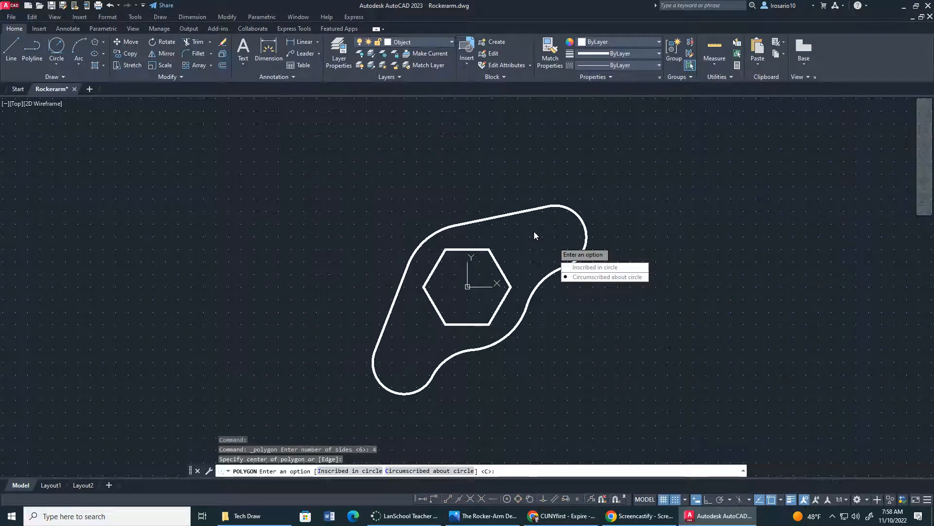
{"action": "left_click", "coordinate": [604, 276]}
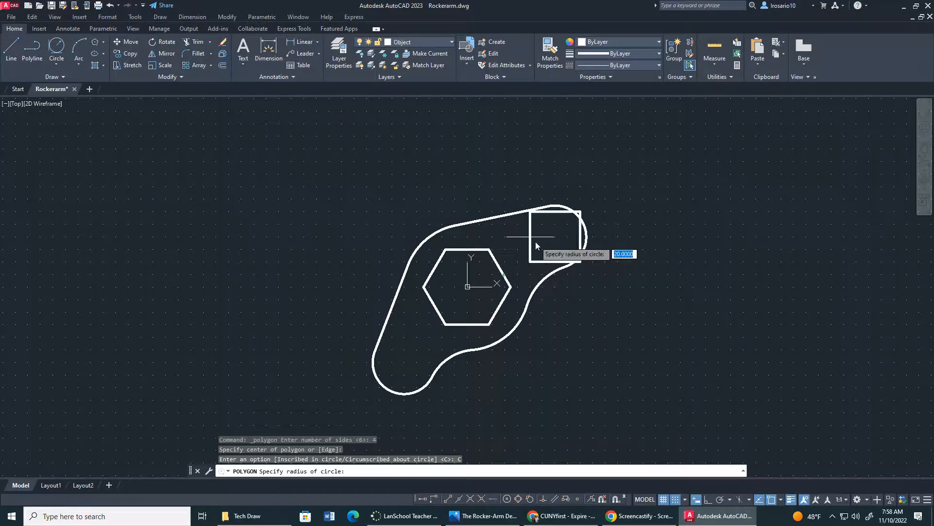
{"action": "scroll", "coordinate": [535, 242], "scroll_direction": "up", "scroll_amount": 3}
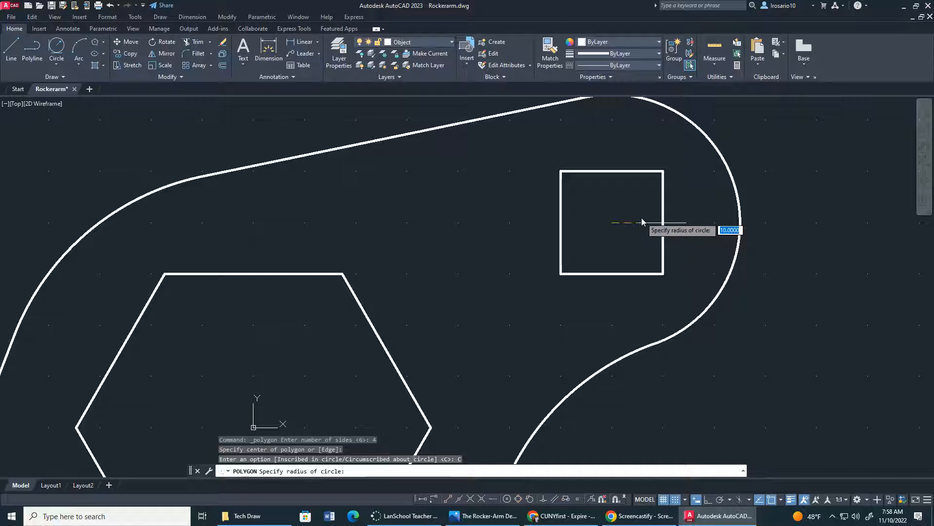
{"action": "key", "text": "Return"}
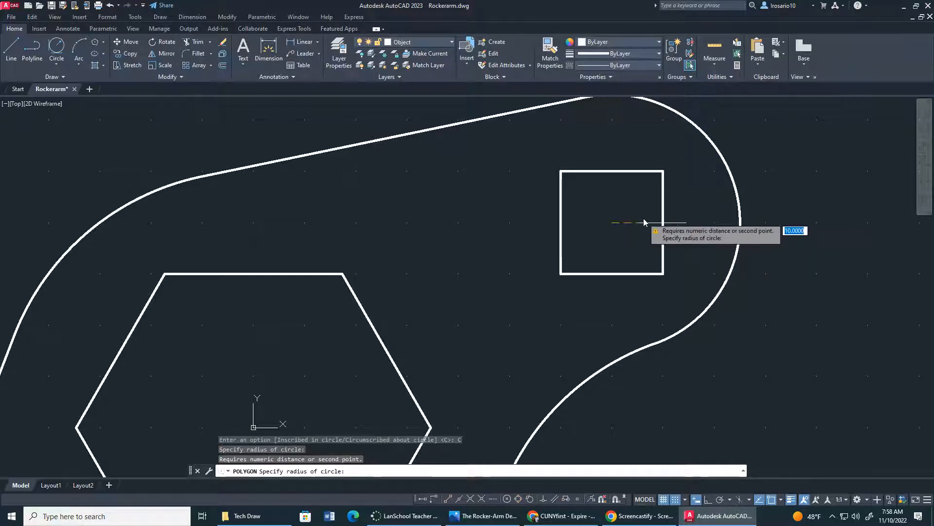
{"action": "key", "text": "Return"}
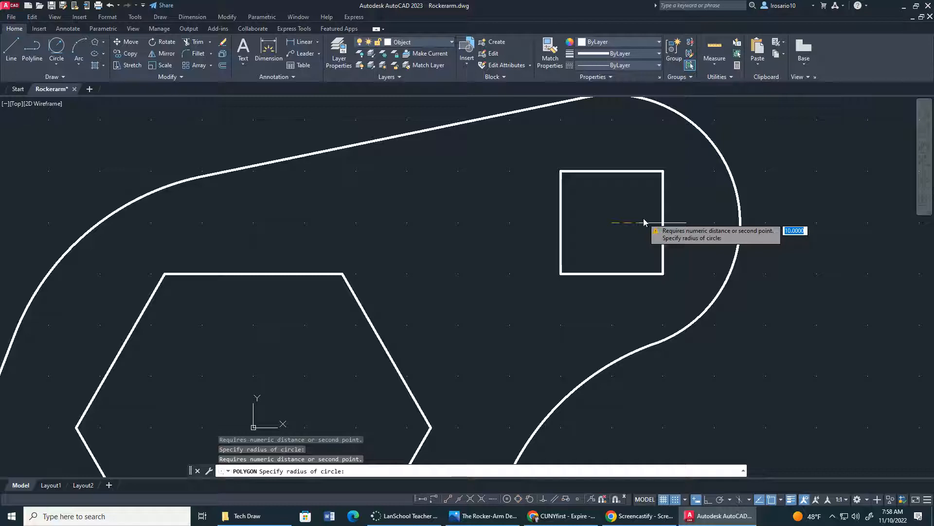
{"action": "key", "text": "Escape"}
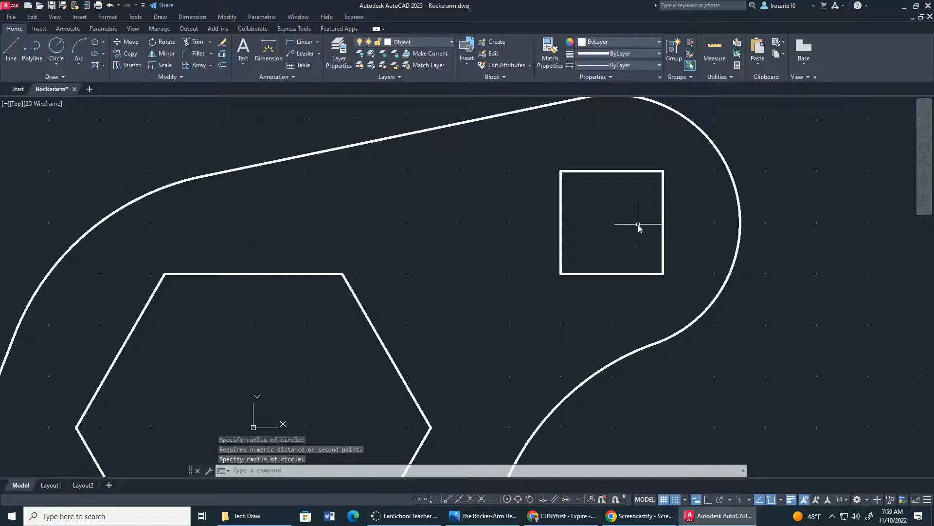
{"action": "key", "text": "ctrl+z"}
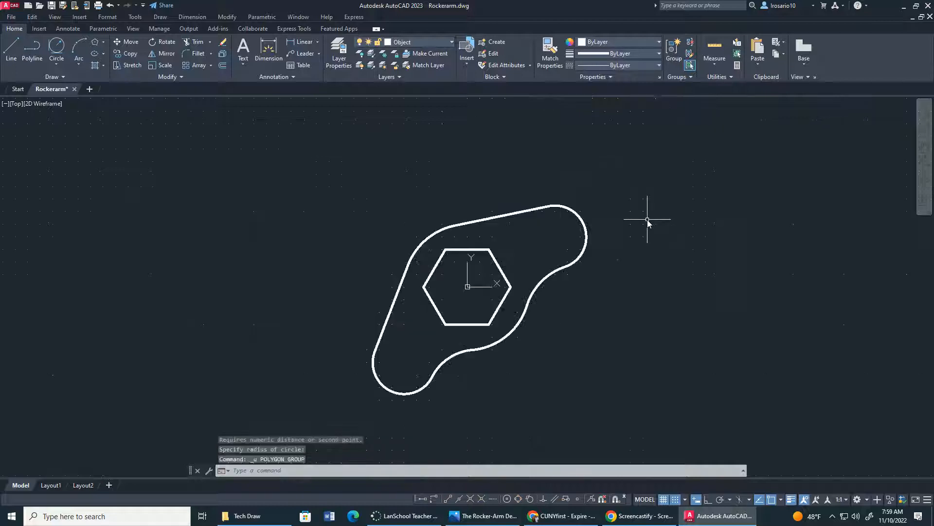
{"action": "left_click", "coordinate": [104, 43]}
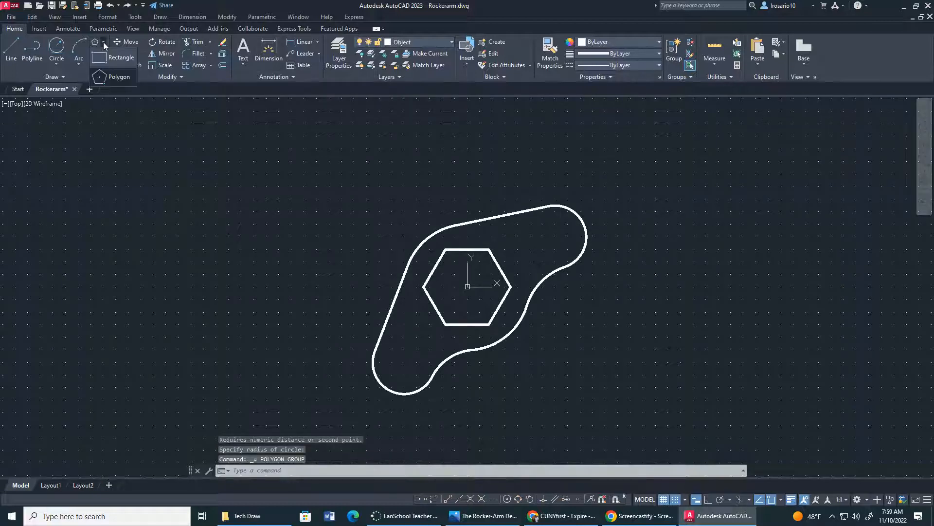
{"action": "left_click", "coordinate": [116, 78]}
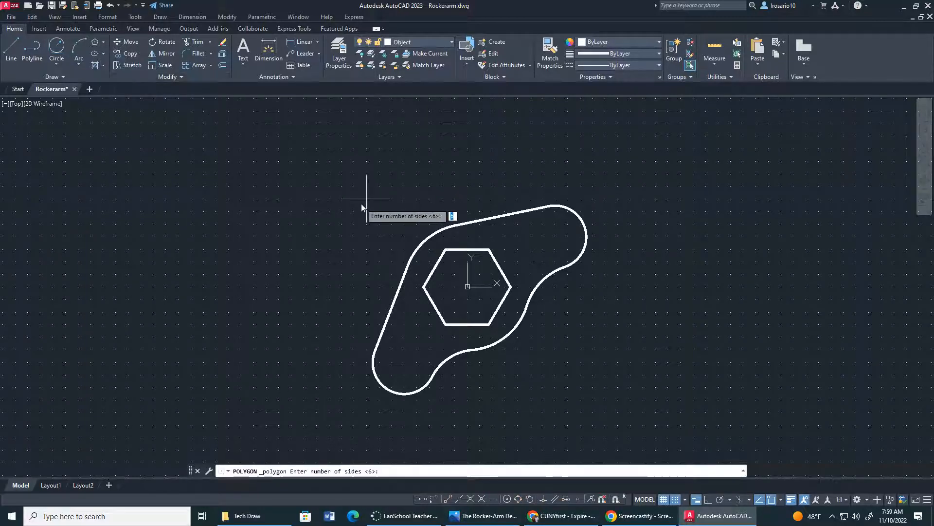
{"action": "type", "text": "4"}
{"action": "key", "text": "Return"}
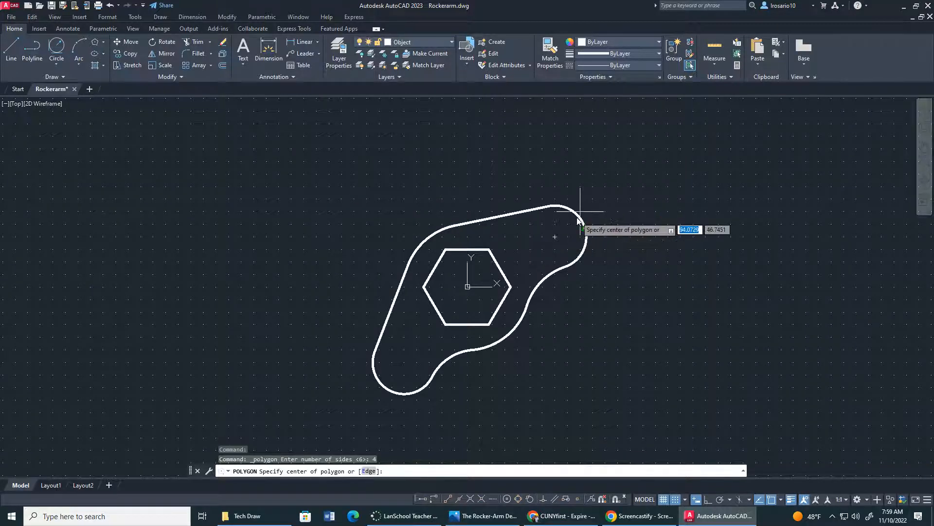
{"action": "scroll", "coordinate": [552, 240], "scroll_direction": "up", "scroll_amount": 8}
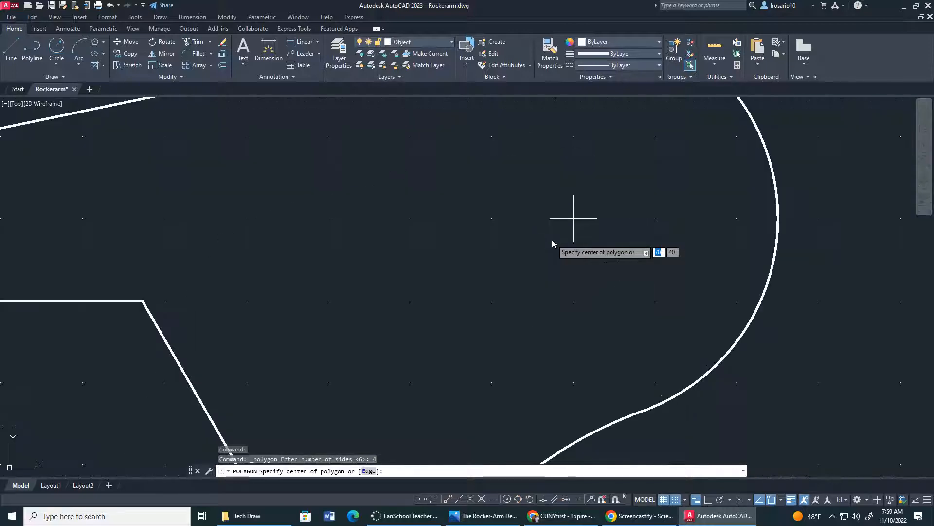
{"action": "scroll", "coordinate": [564, 215], "scroll_direction": "down", "scroll_amount": 5}
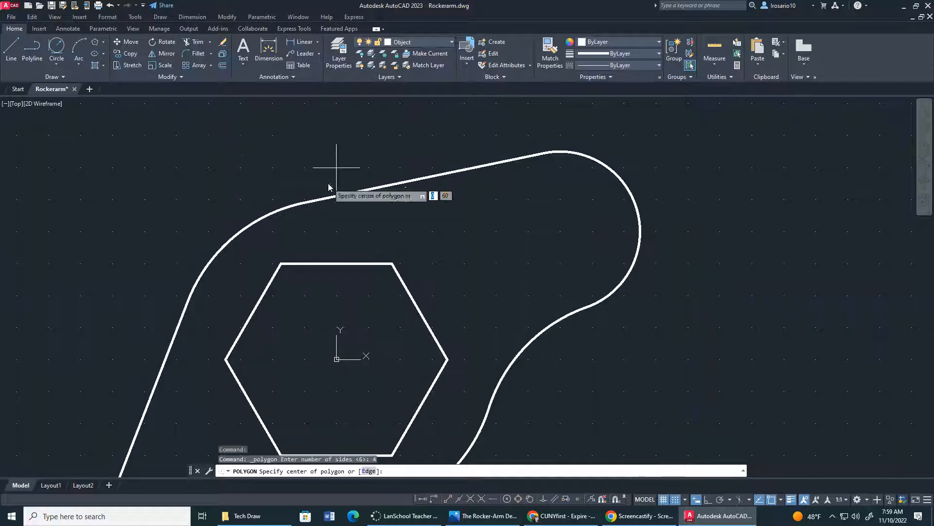
{"action": "key", "text": "Escape"}
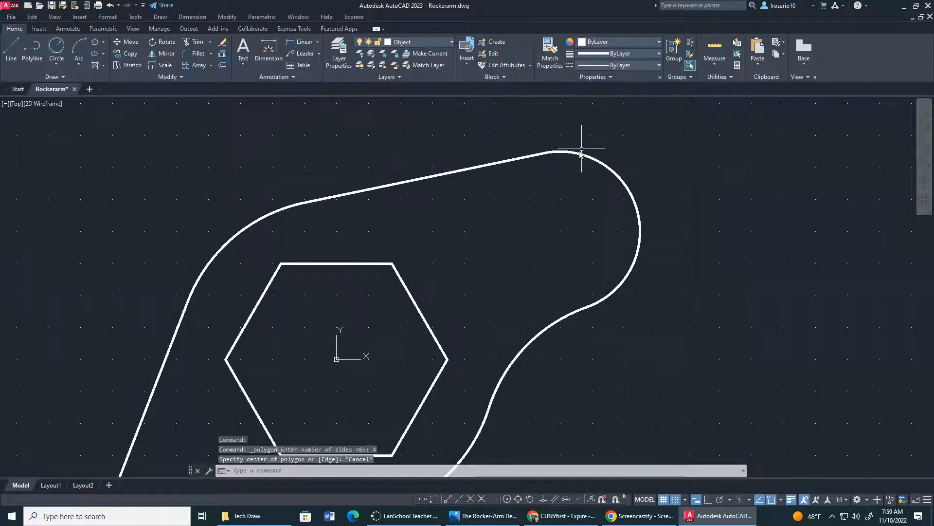
Step: Draw an upright four-sided polygon at the upper-right arc's center, circumscribed about a circle of about radius 10, sizing it with Ortho and Snap on
{"action": "left_click", "coordinate": [103, 43]}
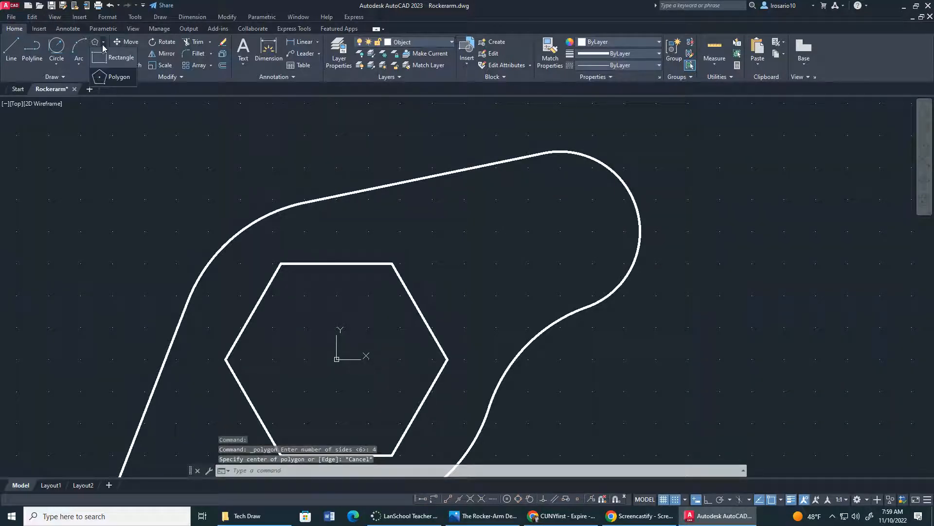
{"action": "left_click", "coordinate": [113, 77]}
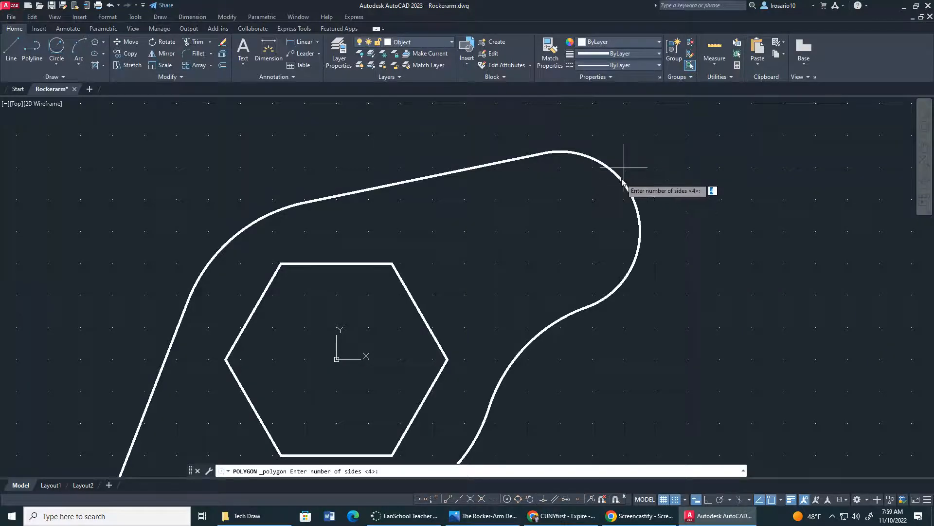
{"action": "key", "text": "Return"}
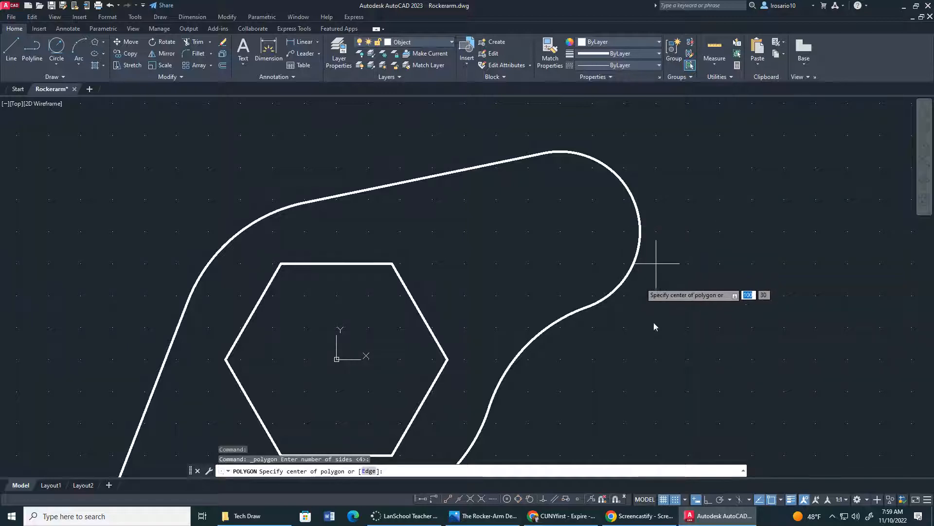
{"action": "left_click", "coordinate": [679, 501]}
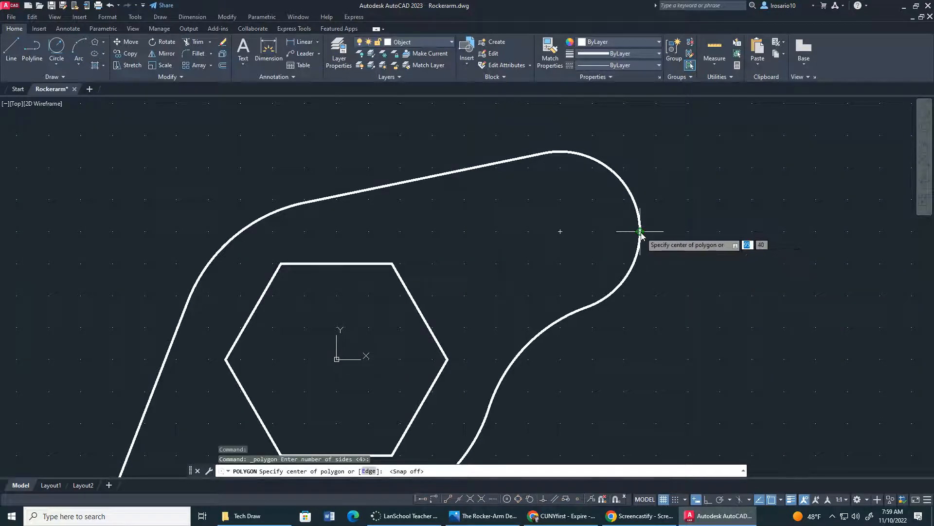
{"action": "left_click", "coordinate": [560, 232]}
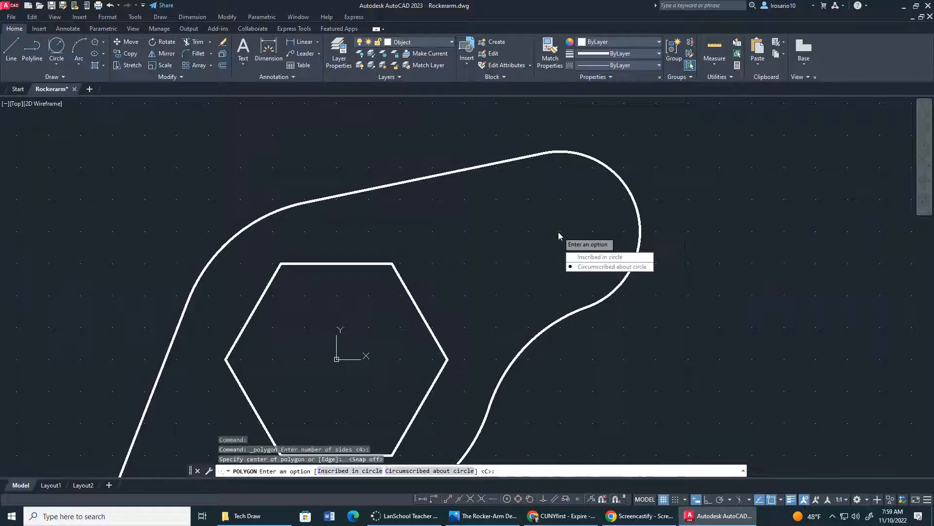
{"action": "left_click", "coordinate": [606, 266]}
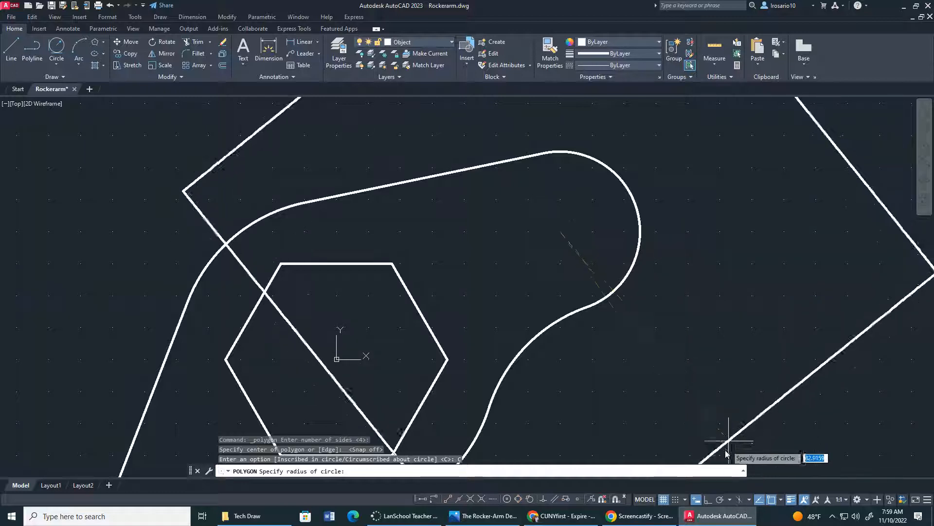
{"action": "key", "text": "F8"}
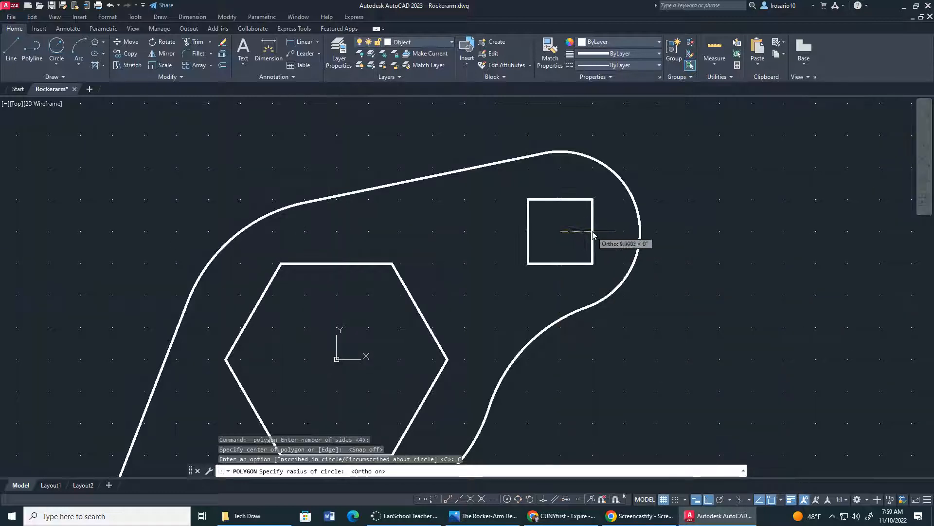
{"action": "left_click", "coordinate": [676, 500]}
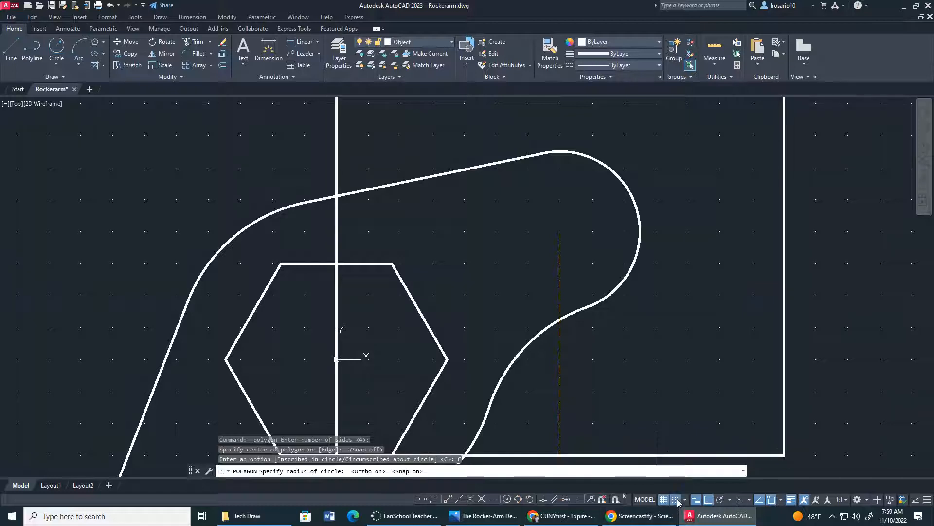
{"action": "left_click", "coordinate": [588, 224]}
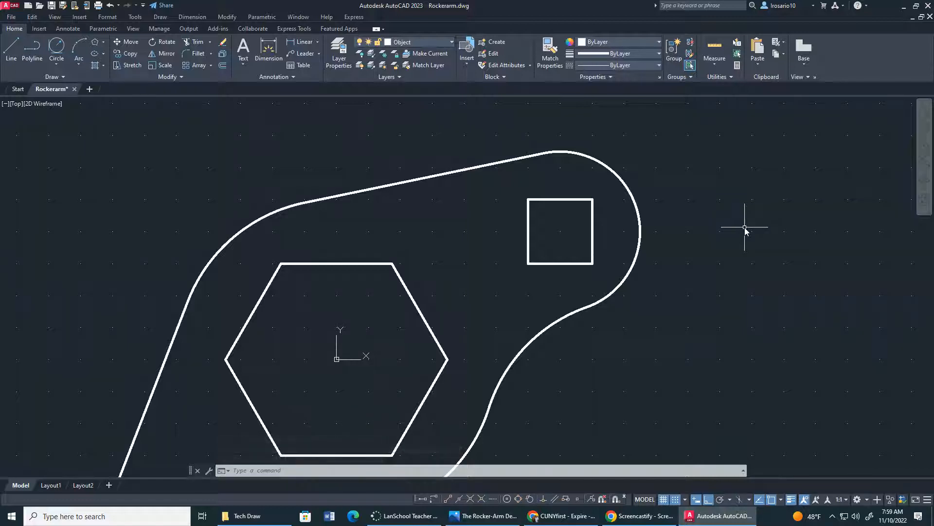
Step: Draw a radius 10 circle centered on the center of the lower-left end arc
{"action": "scroll", "coordinate": [607, 235], "scroll_direction": "down", "scroll_amount": 4}
{"action": "scroll", "coordinate": [416, 413], "scroll_direction": "up", "scroll_amount": 2}
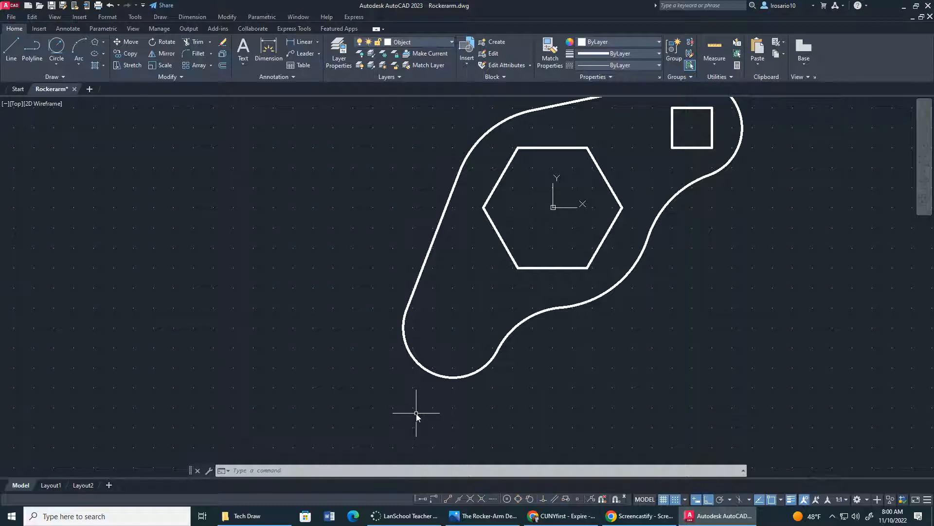
{"action": "left_click", "coordinate": [55, 65]}
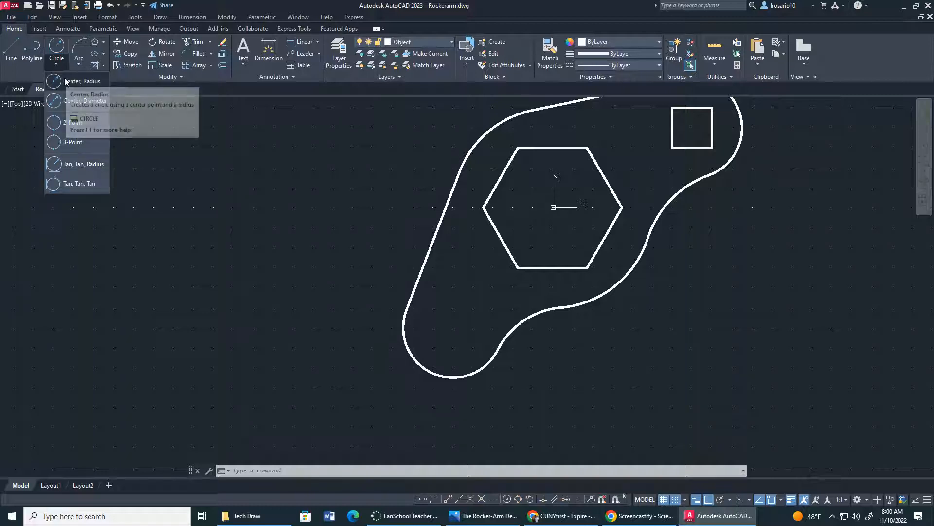
{"action": "left_click", "coordinate": [66, 80]}
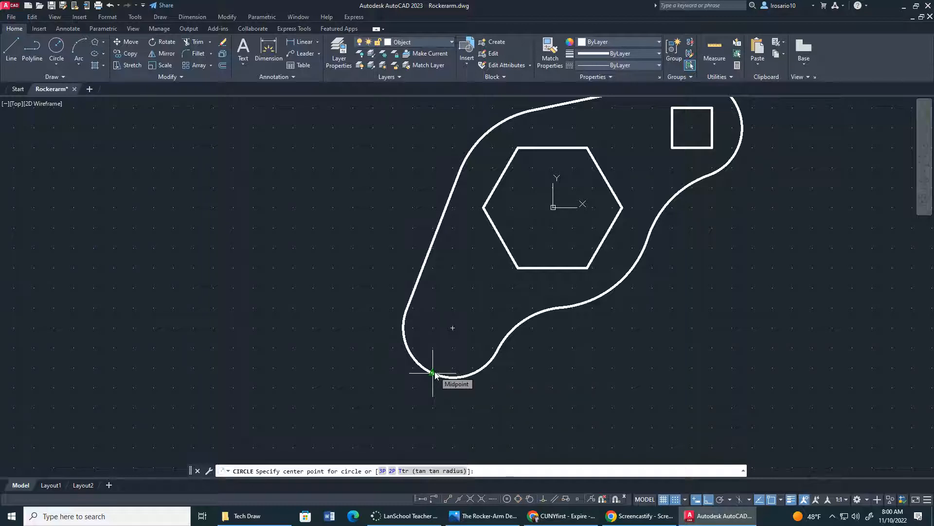
{"action": "left_click", "coordinate": [452, 327]}
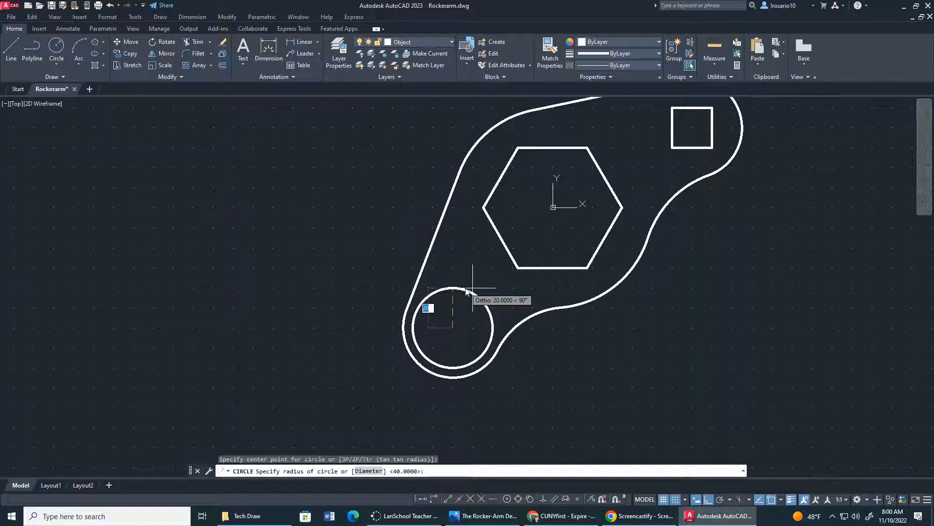
{"action": "type", "text": "10"}
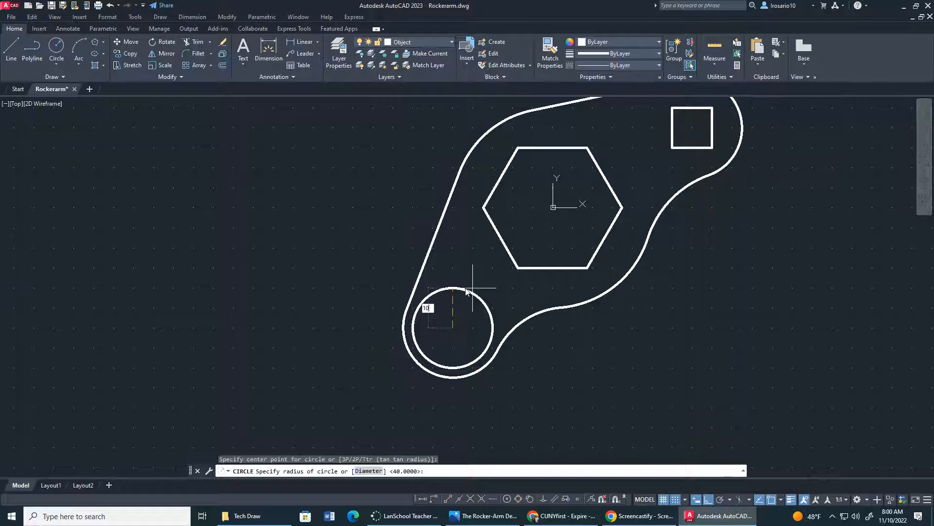
{"action": "key", "text": "Return"}
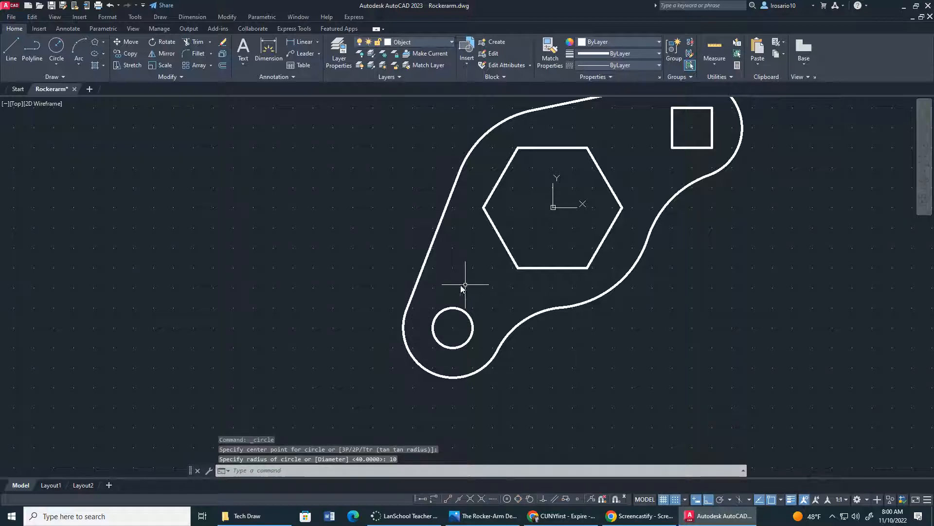
{"action": "scroll", "coordinate": [439, 282], "scroll_direction": "down", "scroll_amount": 4}
{"action": "scroll", "coordinate": [504, 242], "scroll_direction": "up", "scroll_amount": 4}
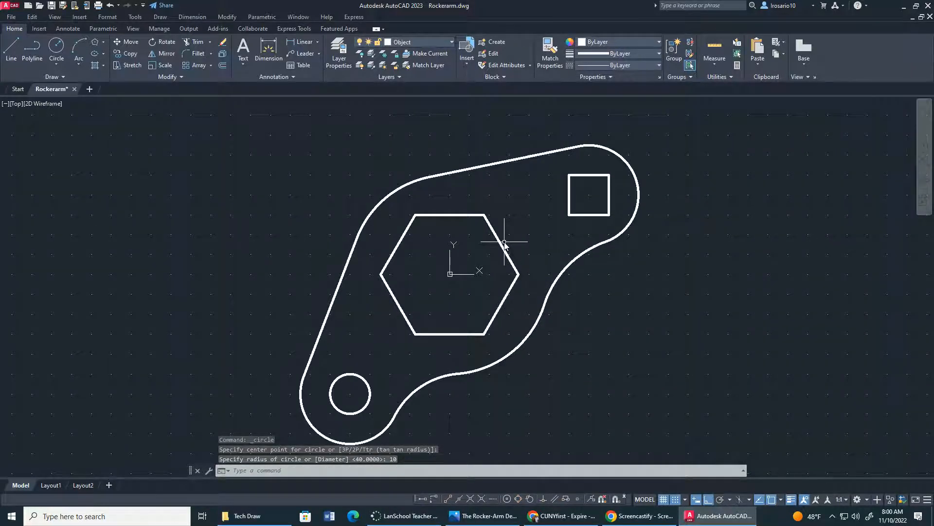